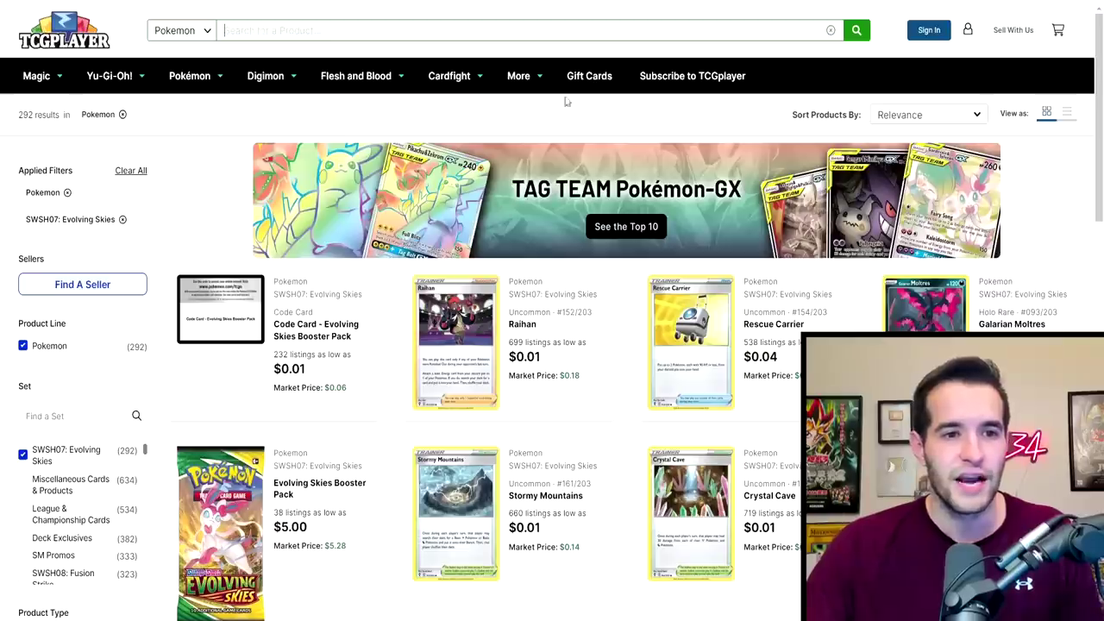
Step: Search TCGplayer for 'Blue eyes white dragon'
click(328, 33)
text(Blue )
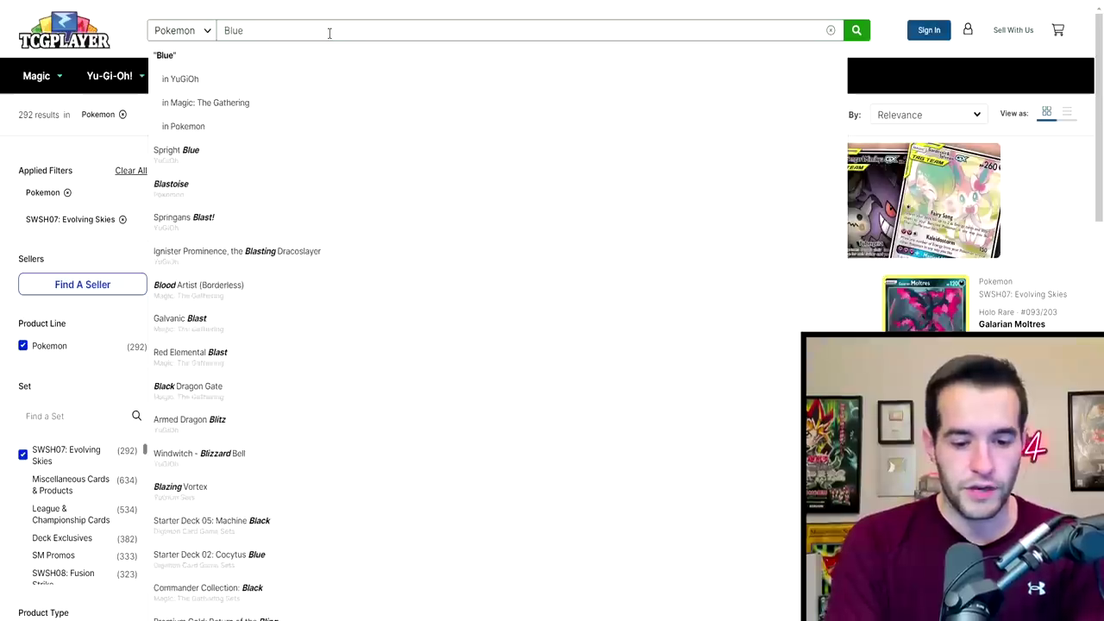
text(ey)
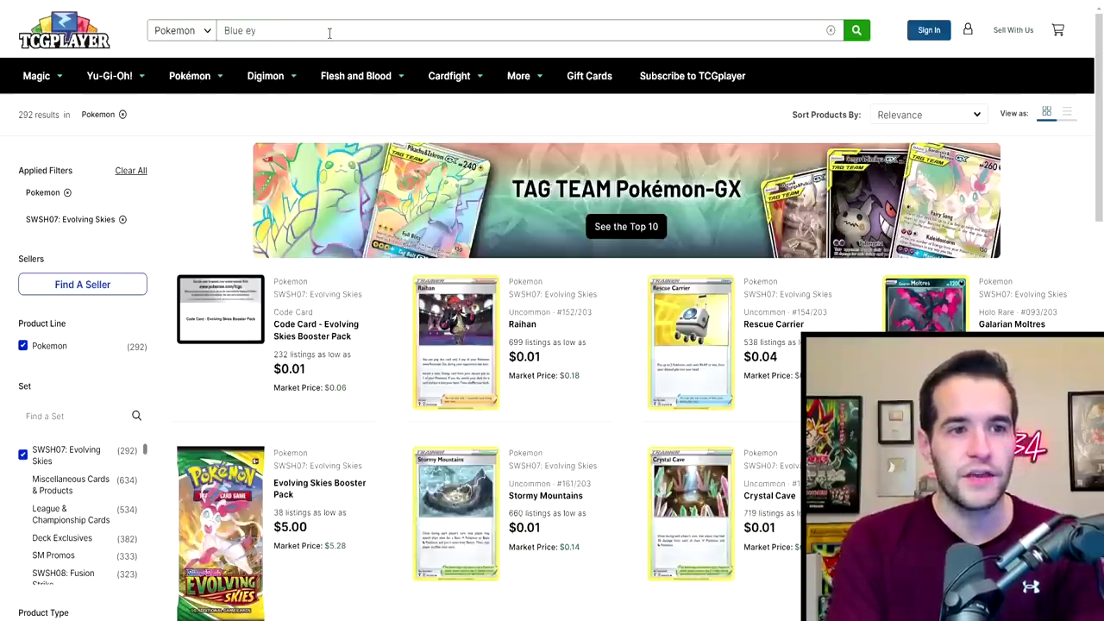
text(ueses white dr)
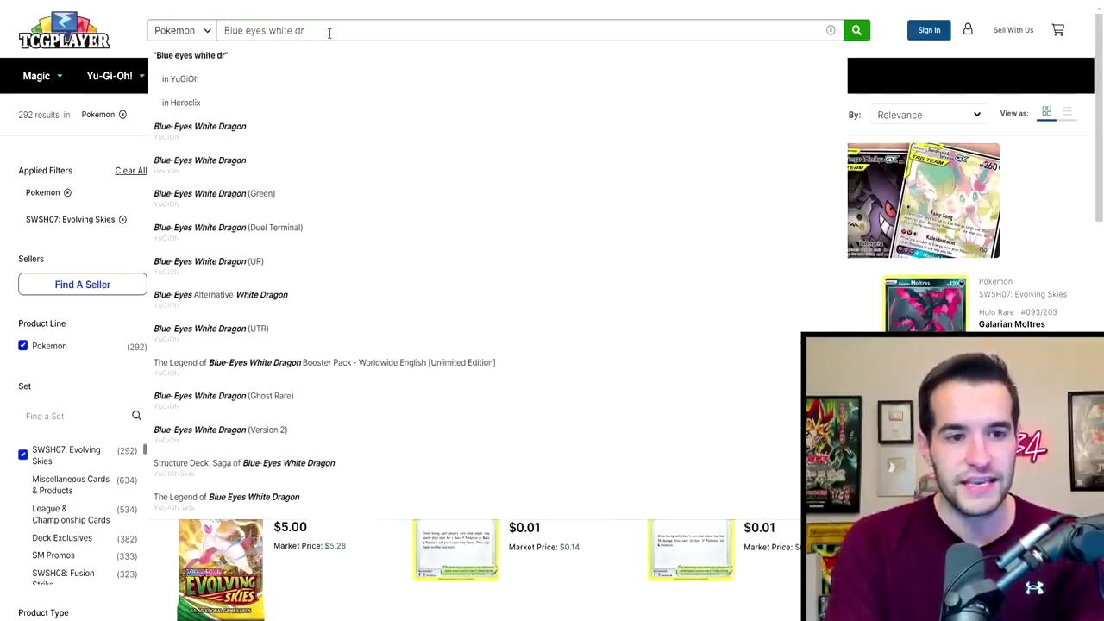
text(agon (utr)
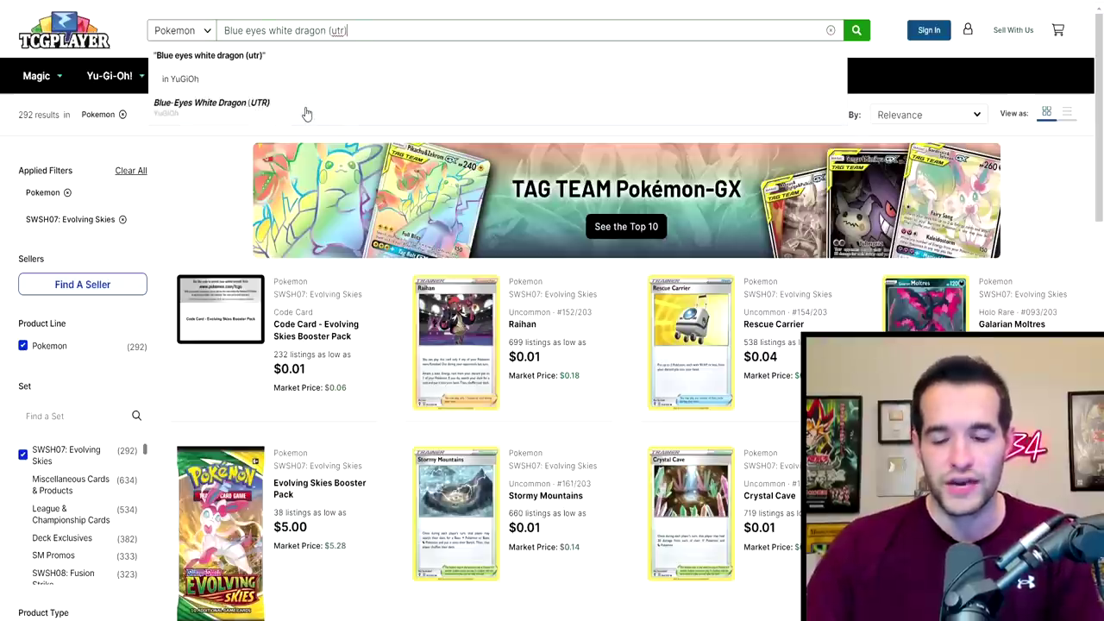
key(BackSpace)
key(BackSpace)
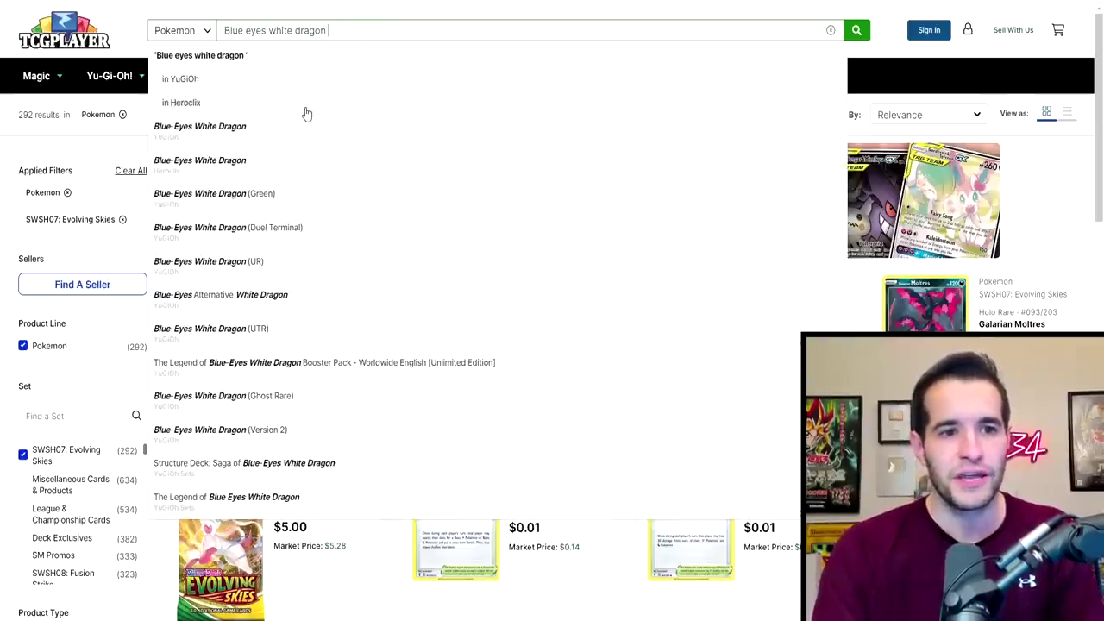
key(Return)
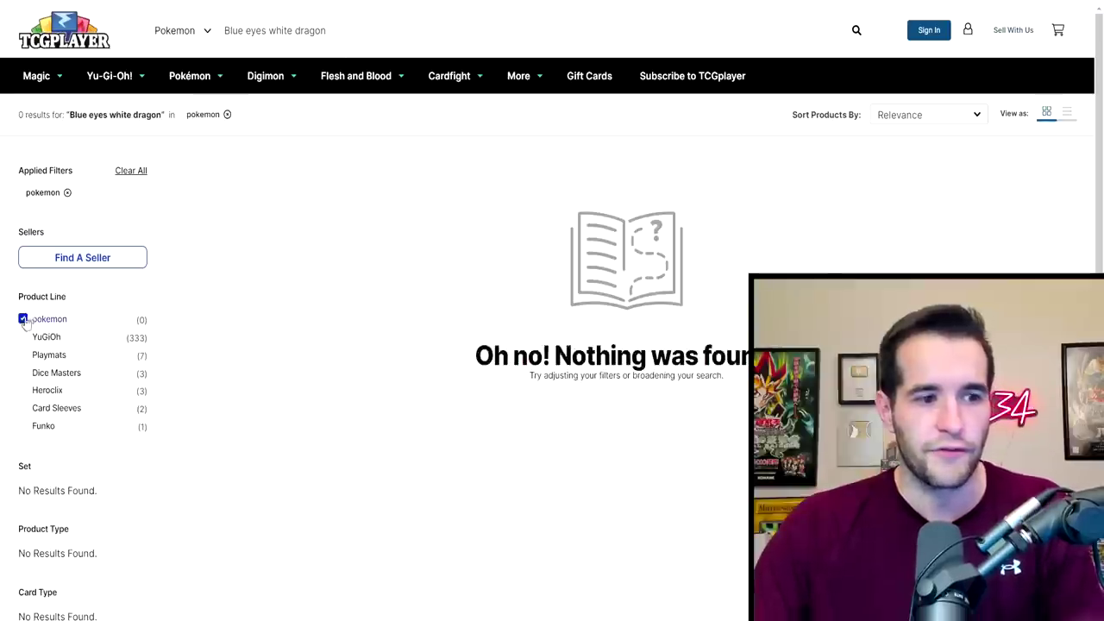
Step: Filter the results from Pokemon to YuGiOh, Ultimate Rare rarity only
click(23, 319)
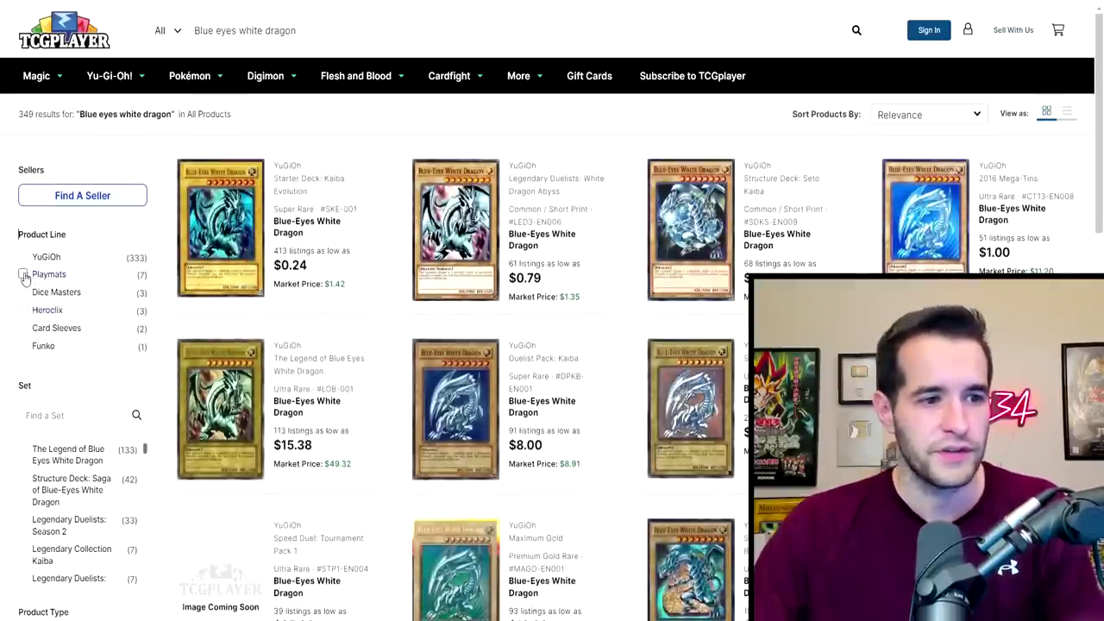
click(23, 258)
scroll(67, 404, down, 10)
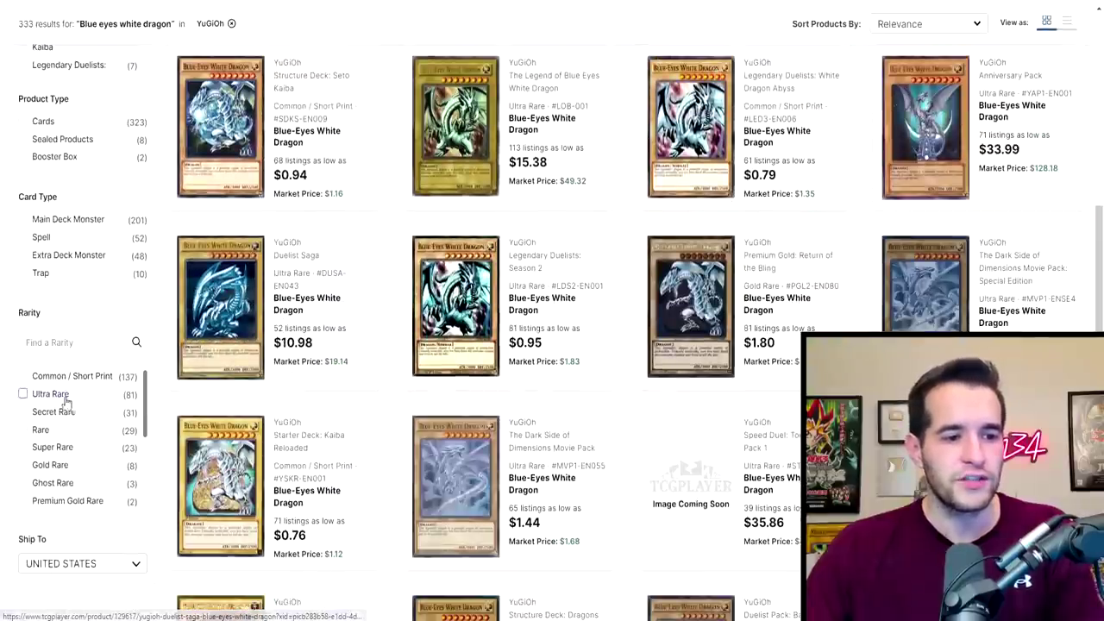
click(77, 342)
text(uyl)
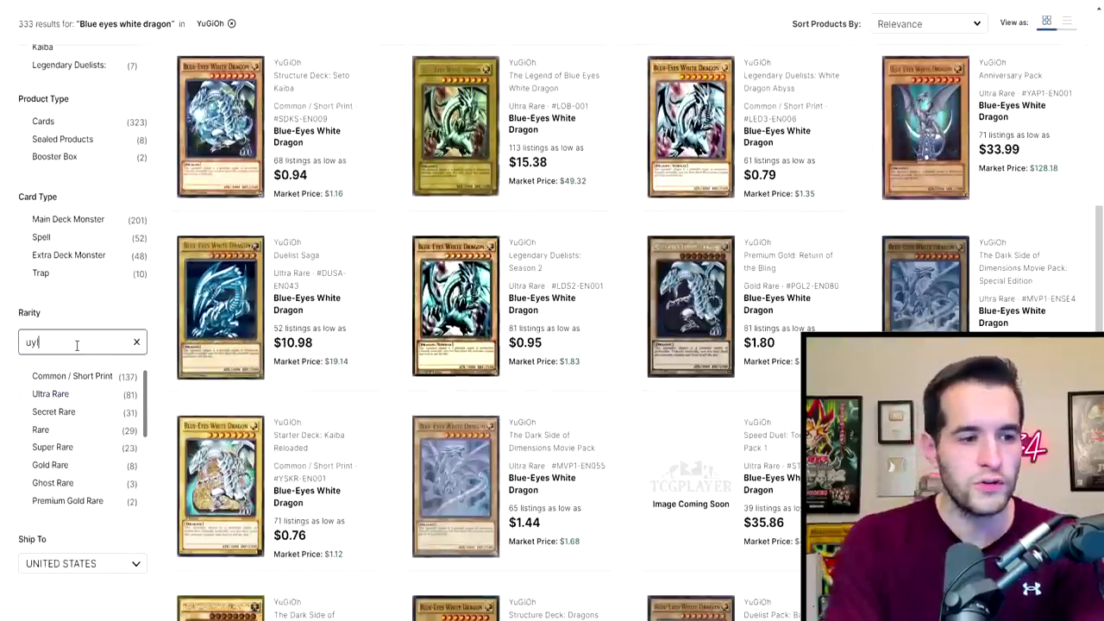
key(BackSpace)
key(BackSpace)
text(lyu)
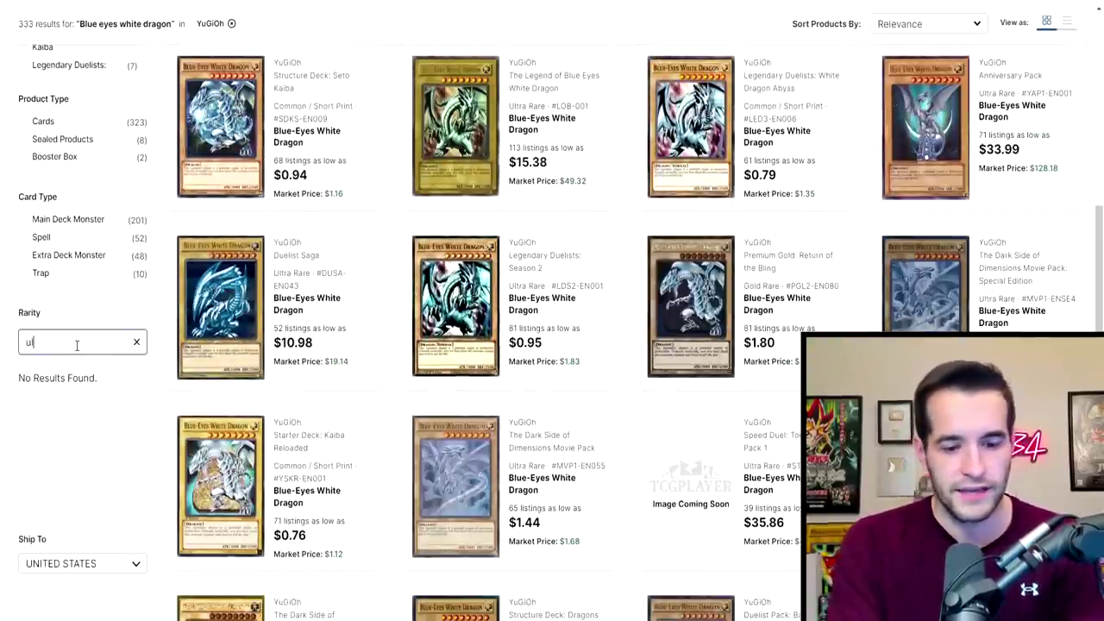
key(BackSpace)
text(ltim)
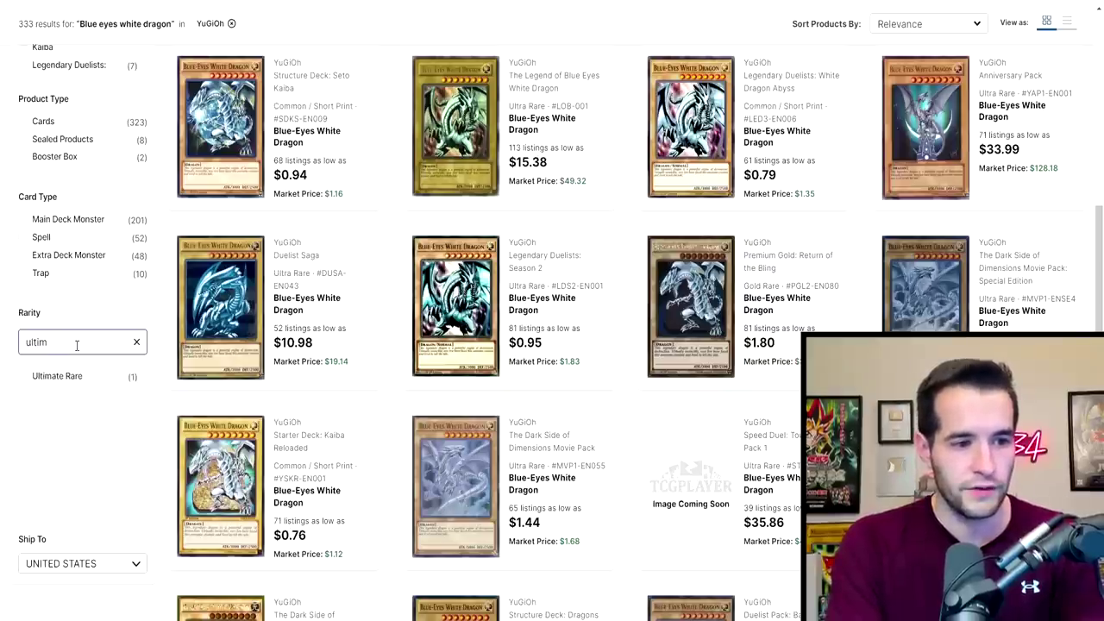
click(22, 375)
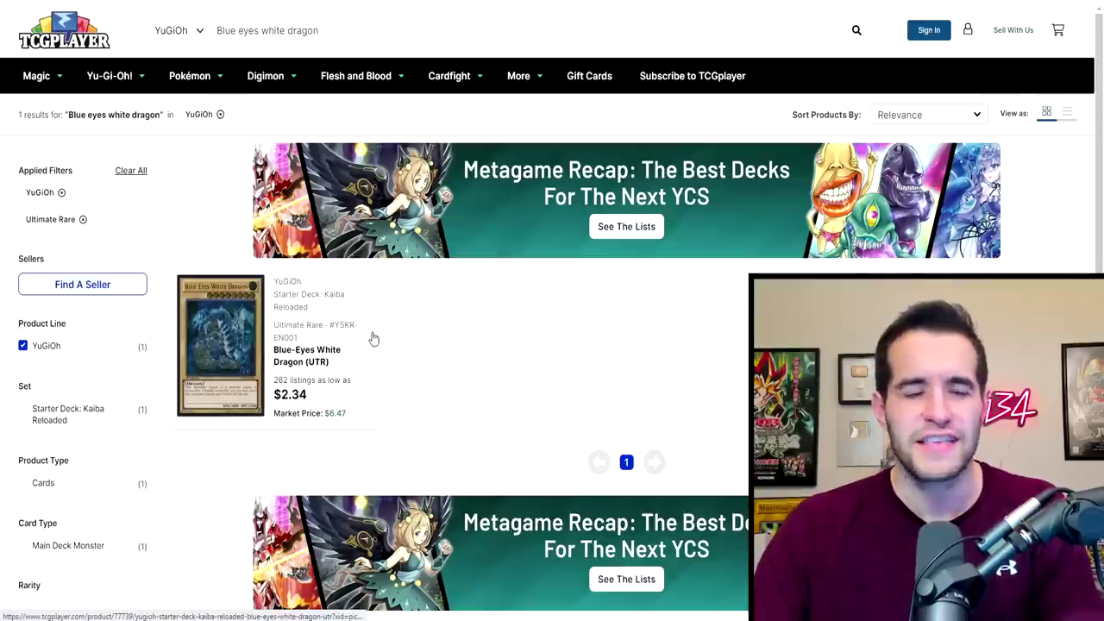
Step: Open the remaining Blue-Eyes White Dragon (UTR) card from Starter Deck: Kaiba Reloaded
scroll(219, 512, down, 3)
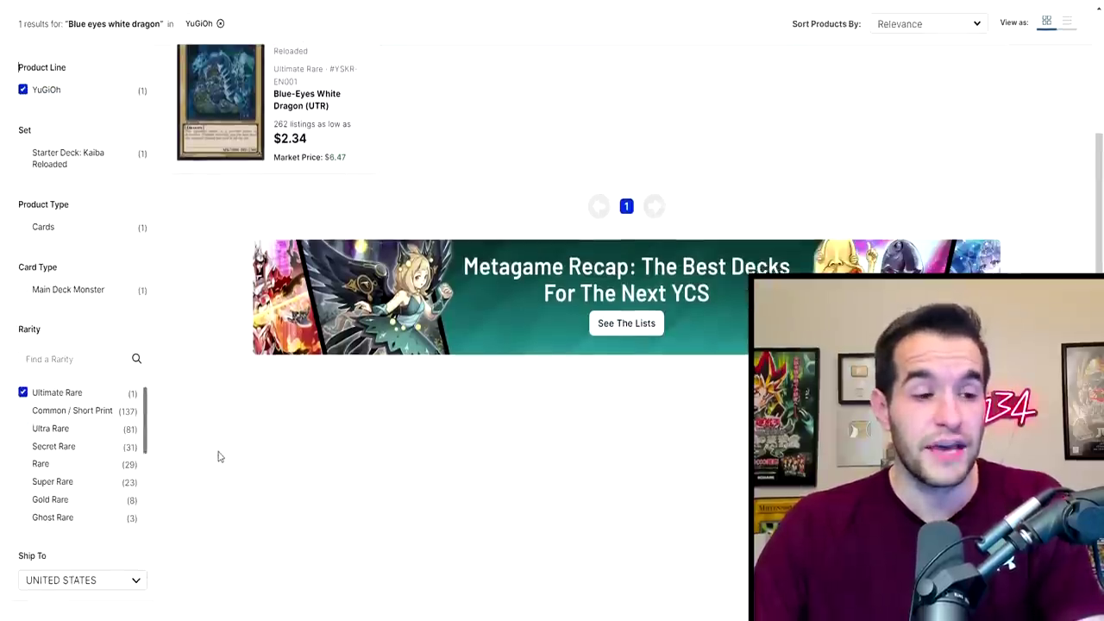
scroll(222, 399, up, 3)
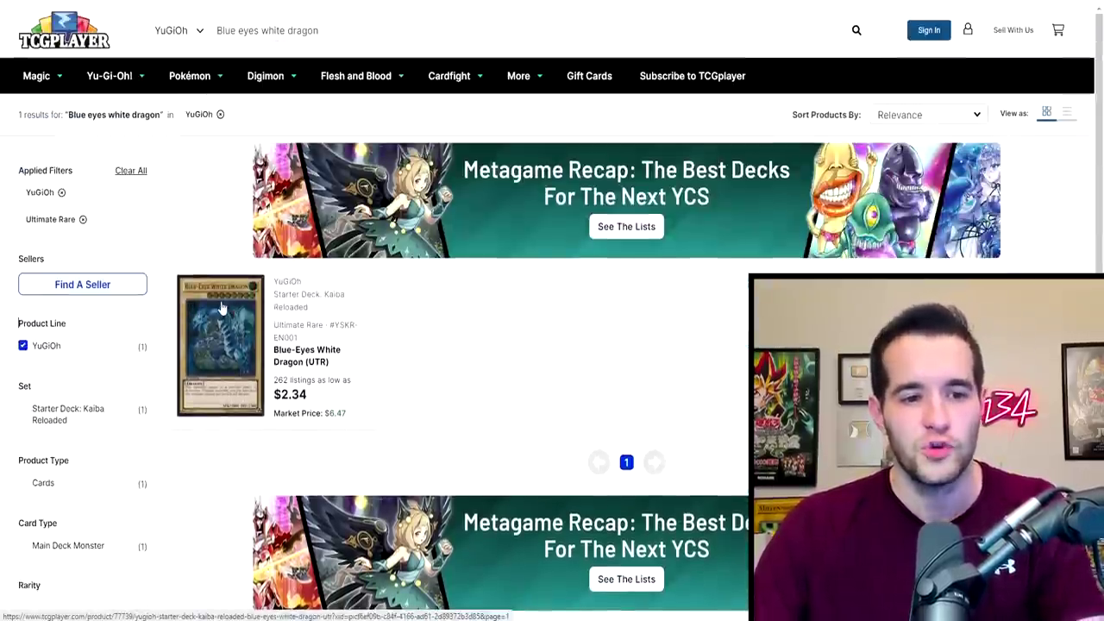
click(219, 305)
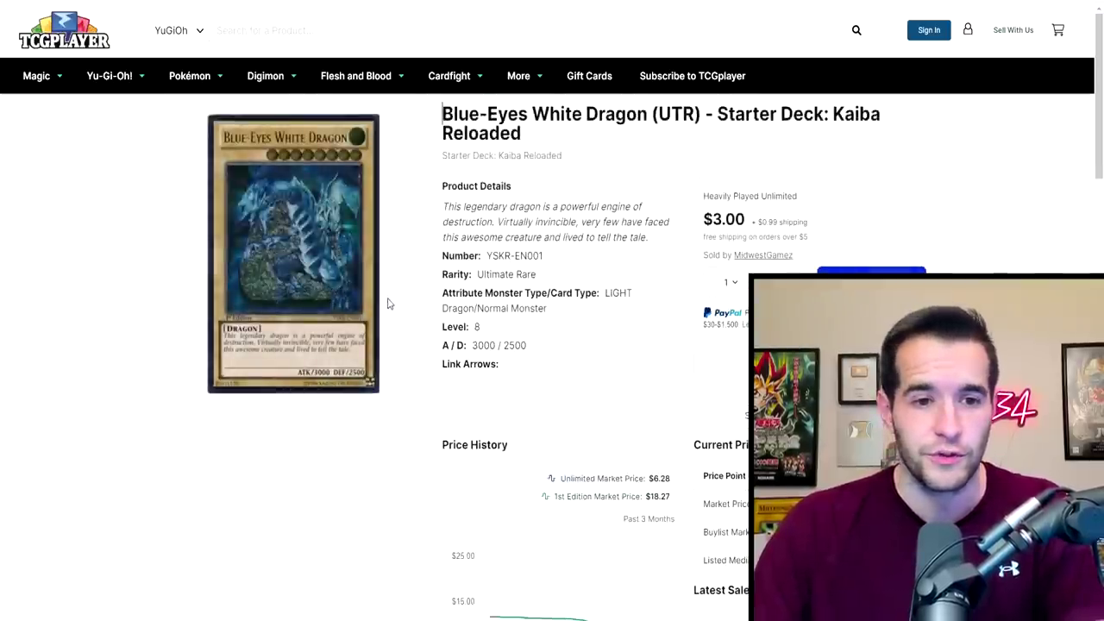
Step: Filter the UTR listings to 1st Edition Lightly Played copies (from $6.24), then pick the Excel price cell
scroll(387, 303, down, 10)
scroll(333, 305, down, 3)
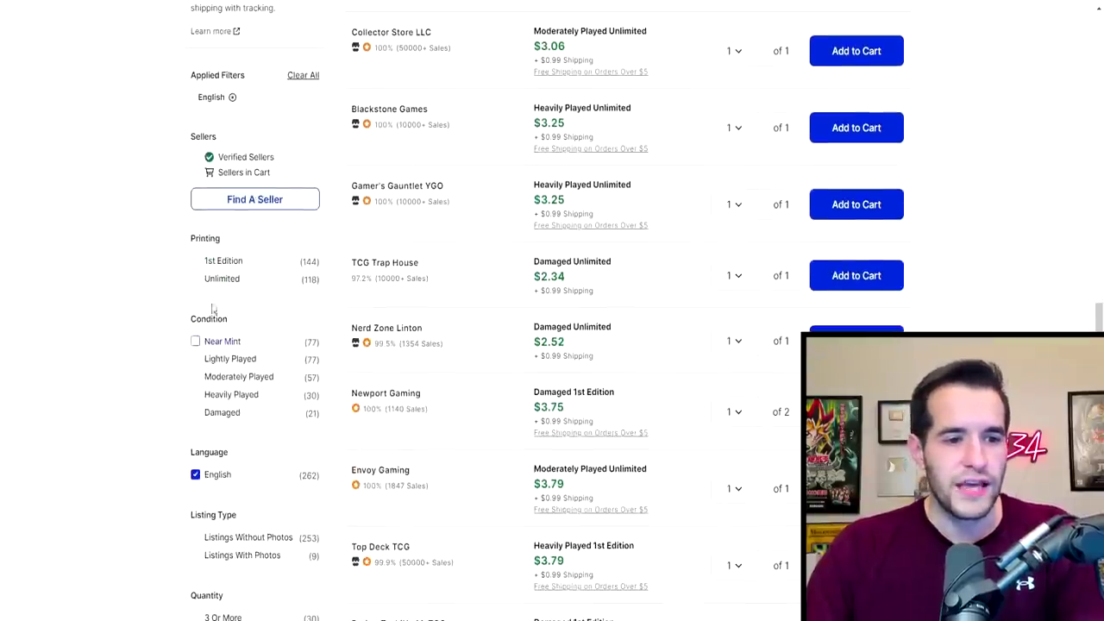
click(195, 260)
click(195, 516)
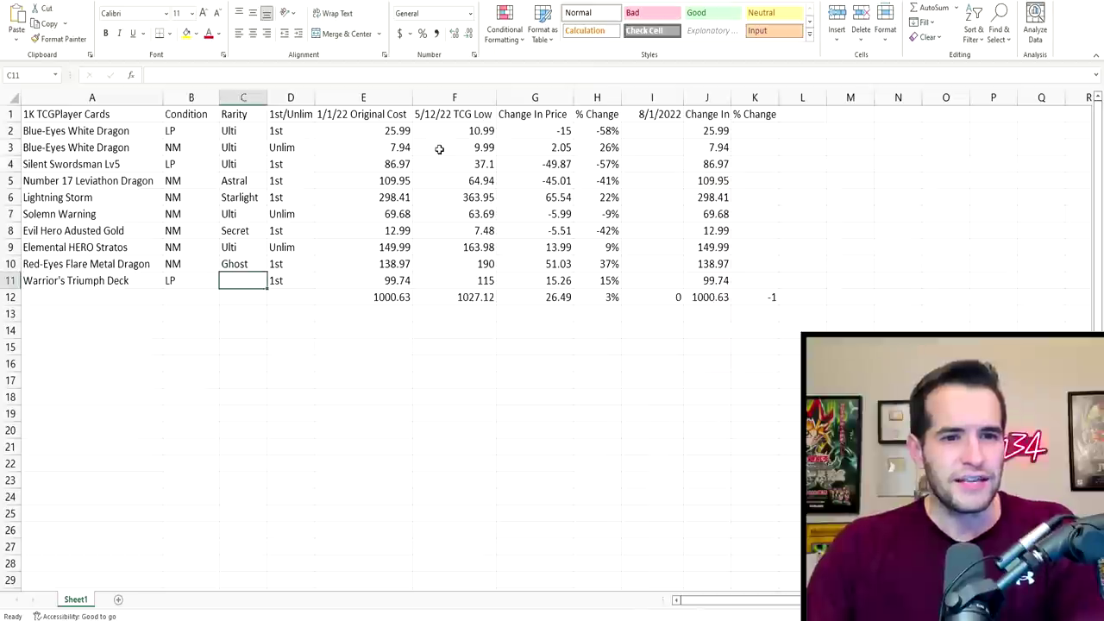
click(448, 151)
Step: Undo the price mistakenly entered in F3, keeping 7.98 as the I2 price
text(7.)
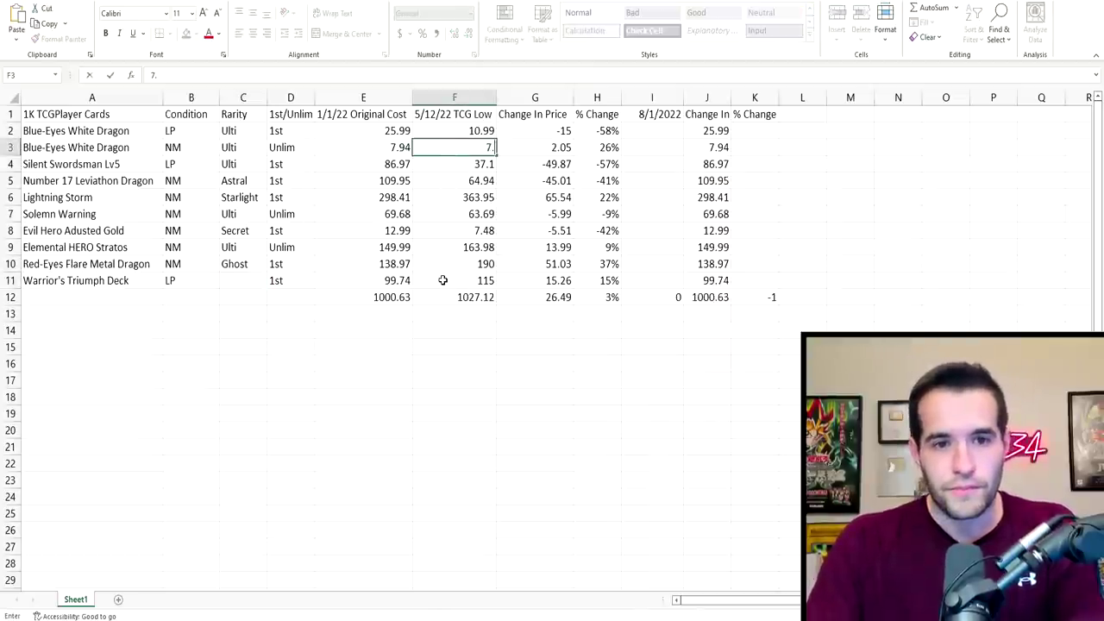
key(Return)
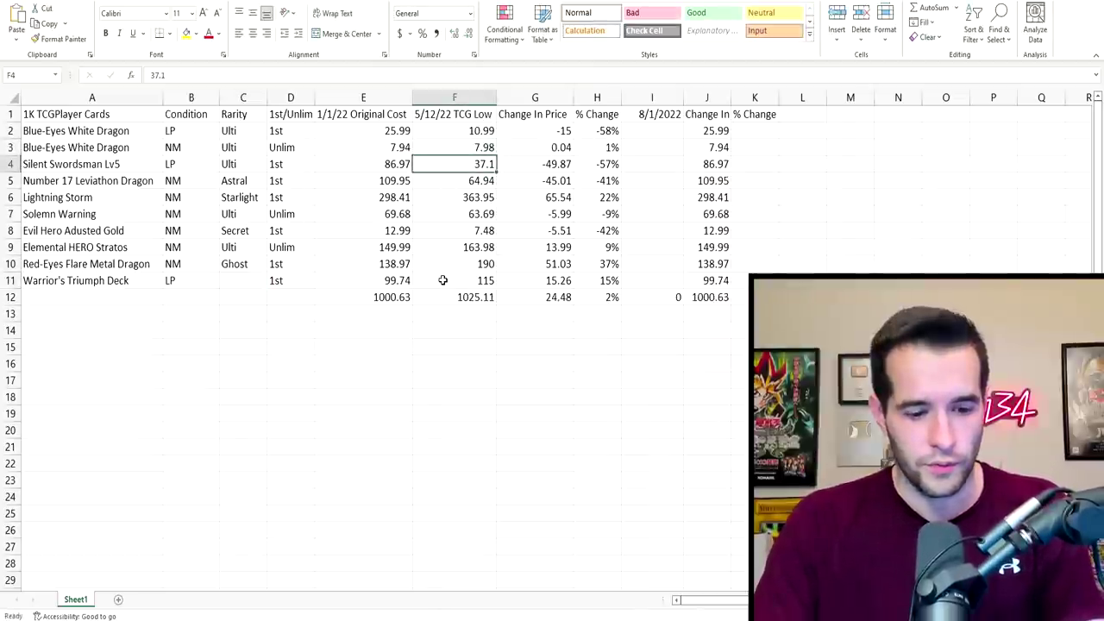
key(ctrl+z)
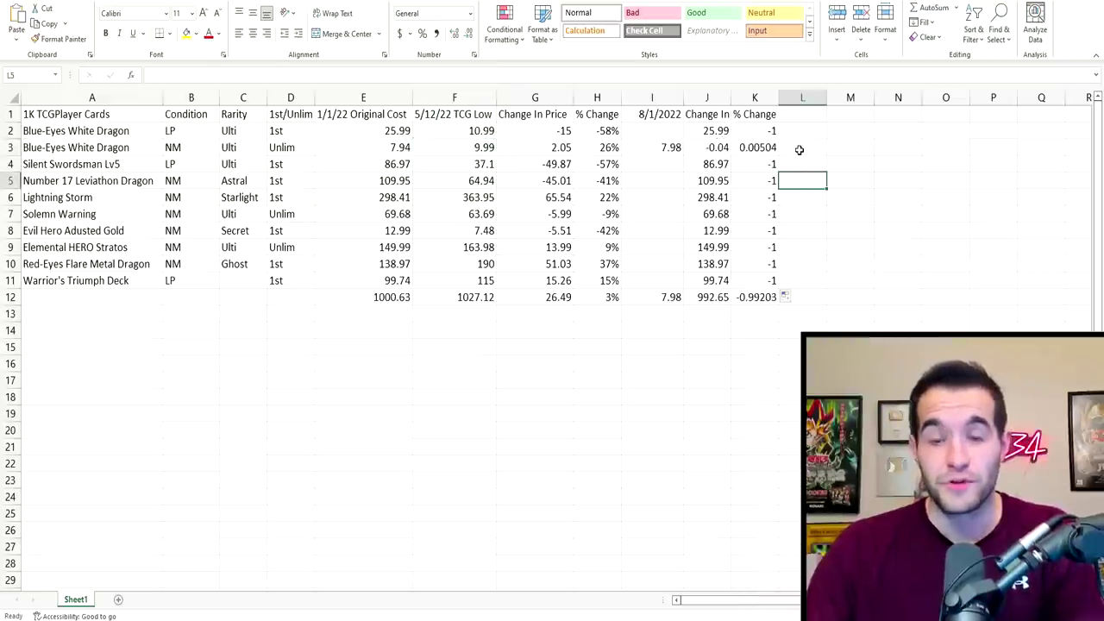
click(662, 148)
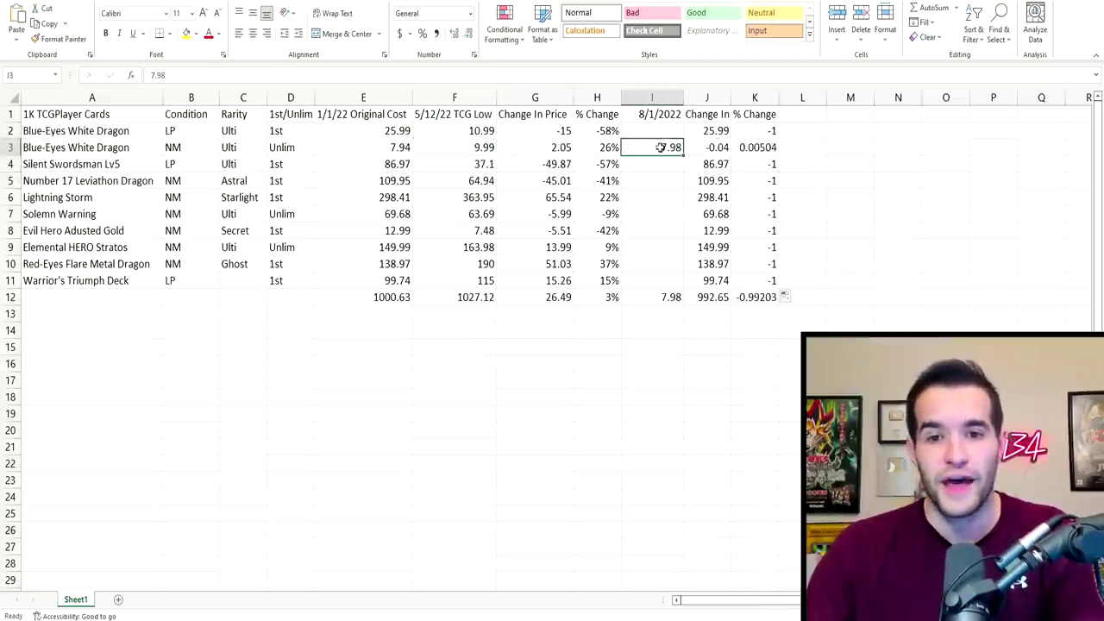
click(492, 147)
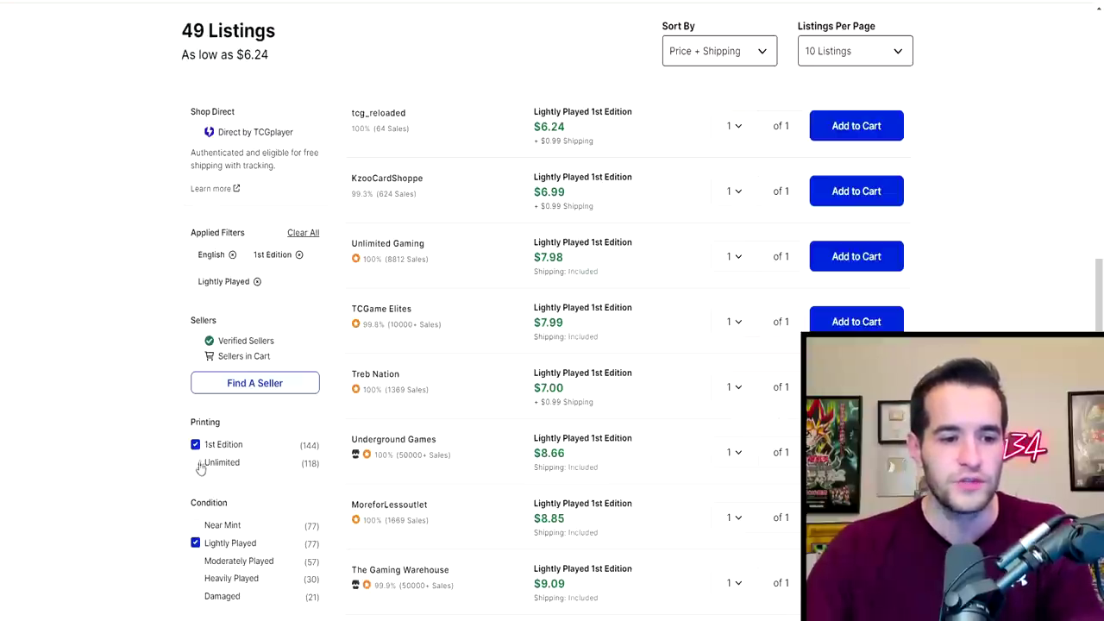
Step: Switch the listings to Near Mint Unlimited and enter 5 as the second Blue-Eyes price
click(195, 543)
click(195, 524)
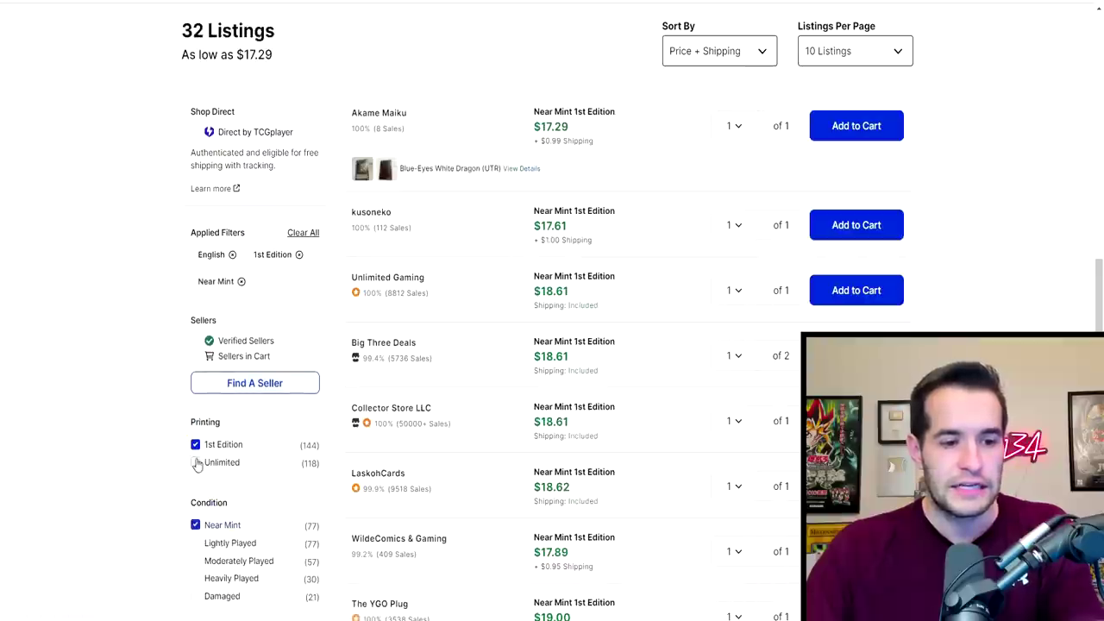
click(195, 462)
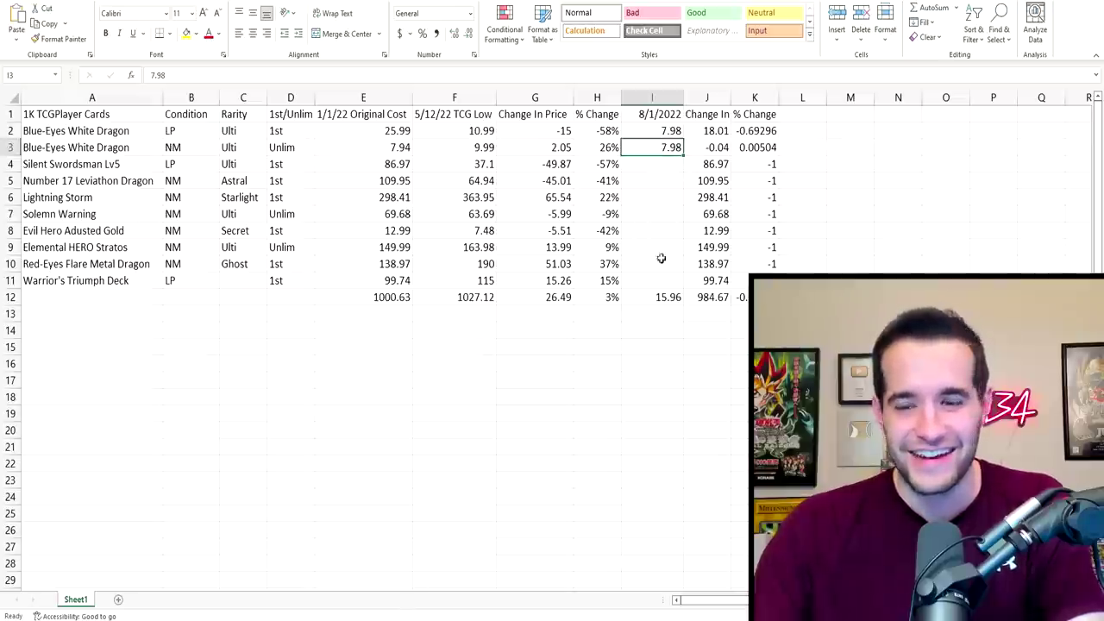
text(5)
key(Return)
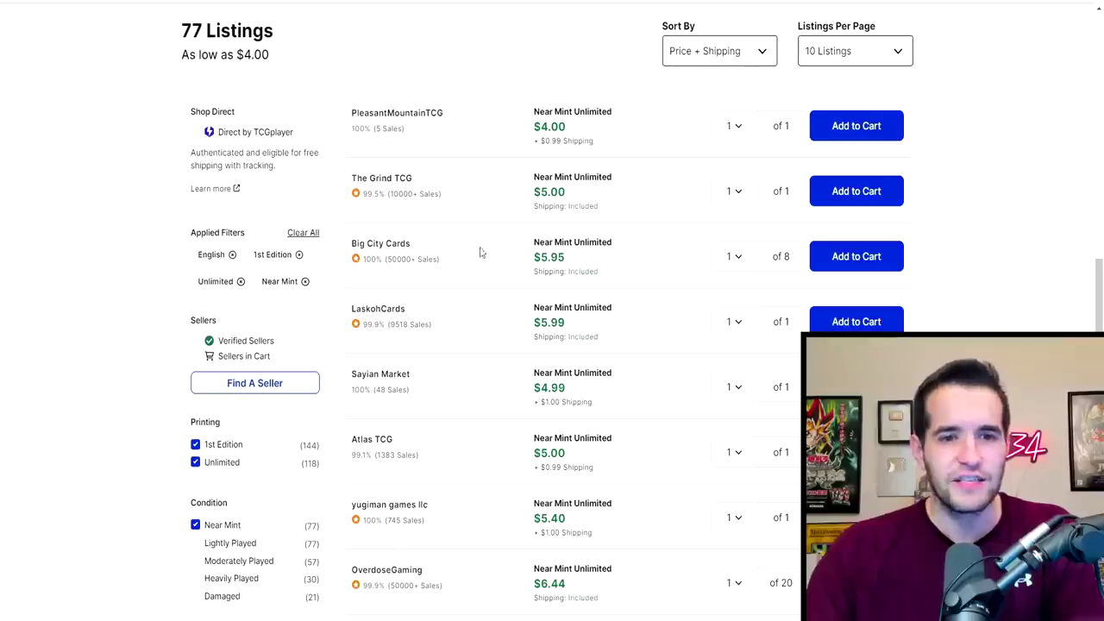
Step: Search 'silent swords' and open the Silent Swordsman LV5 (UTR) product page
scroll(481, 251, up, 10)
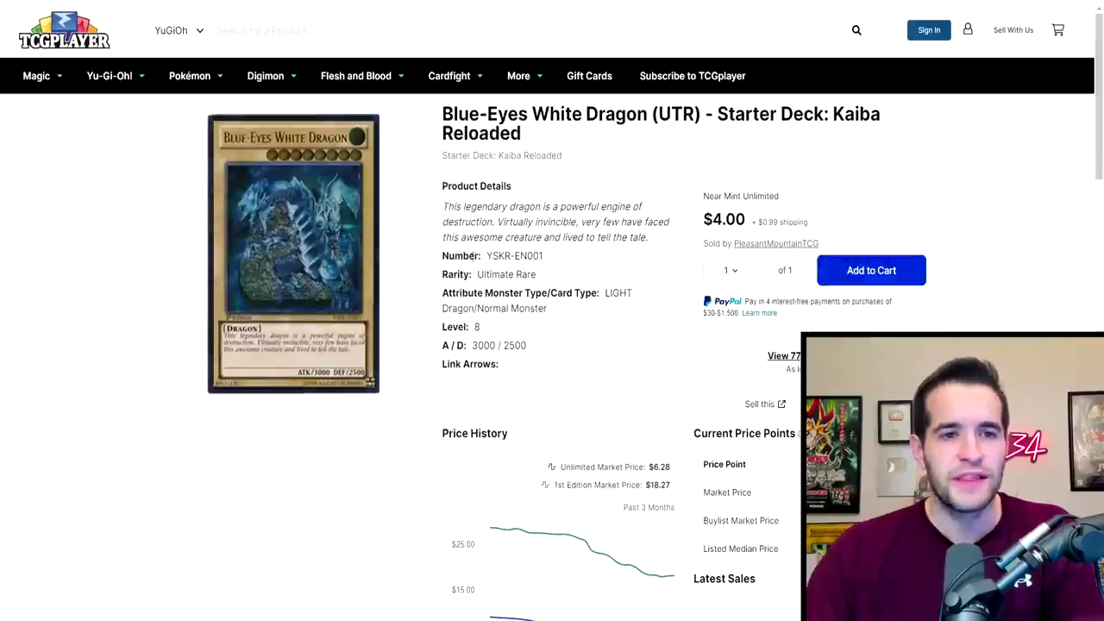
click(385, 33)
text(silent)
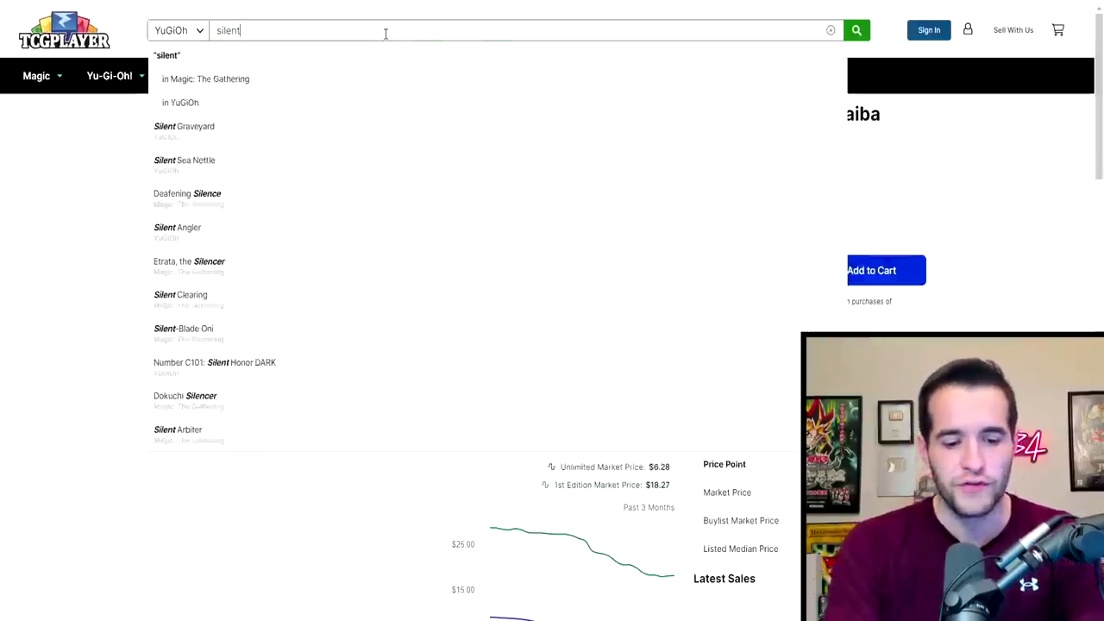
text( swordsman)
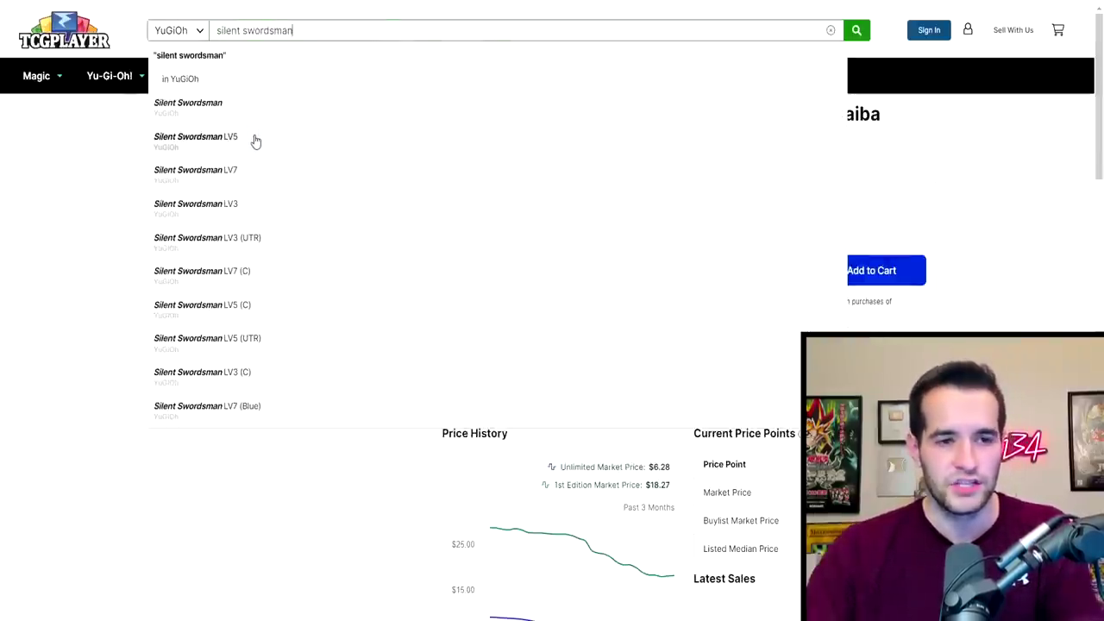
click(256, 140)
scroll(374, 247, down, 3)
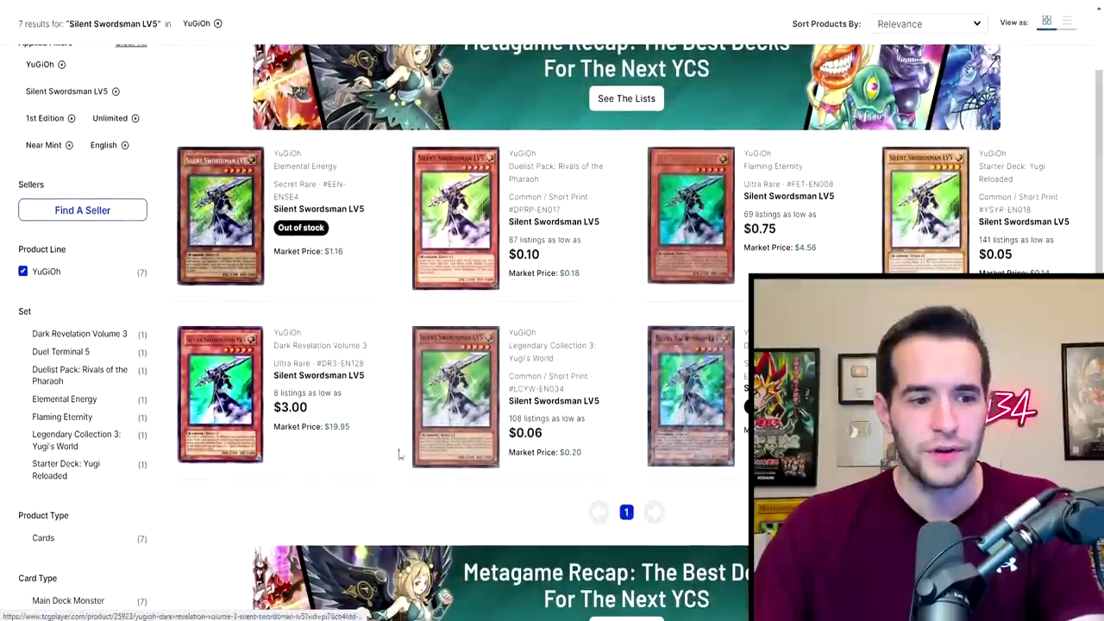
scroll(285, 405, down, 3)
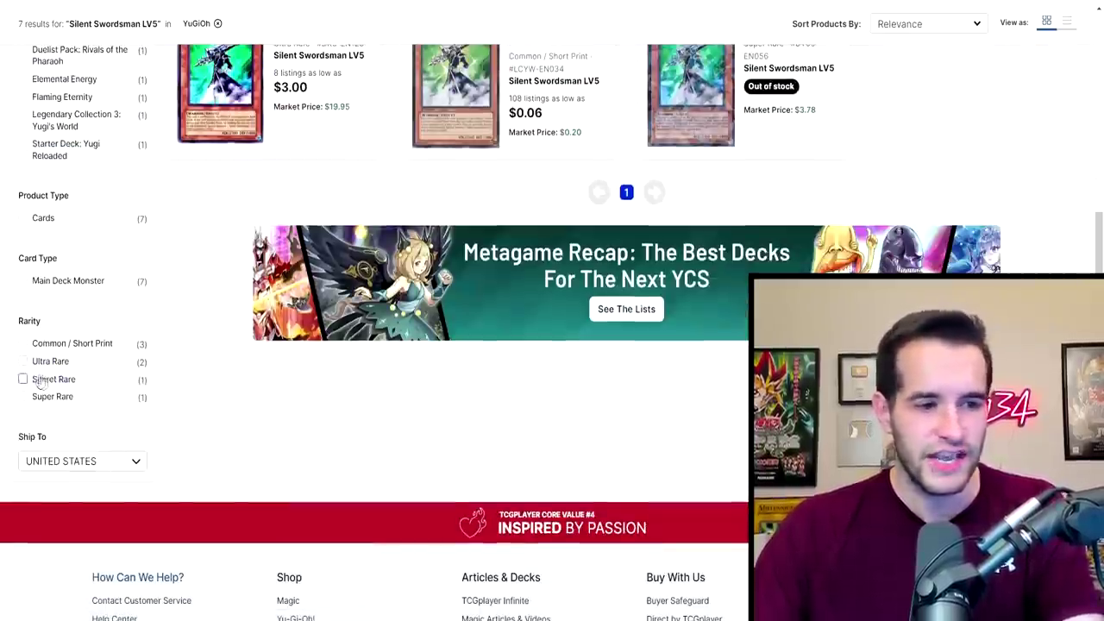
scroll(335, 355, up, 10)
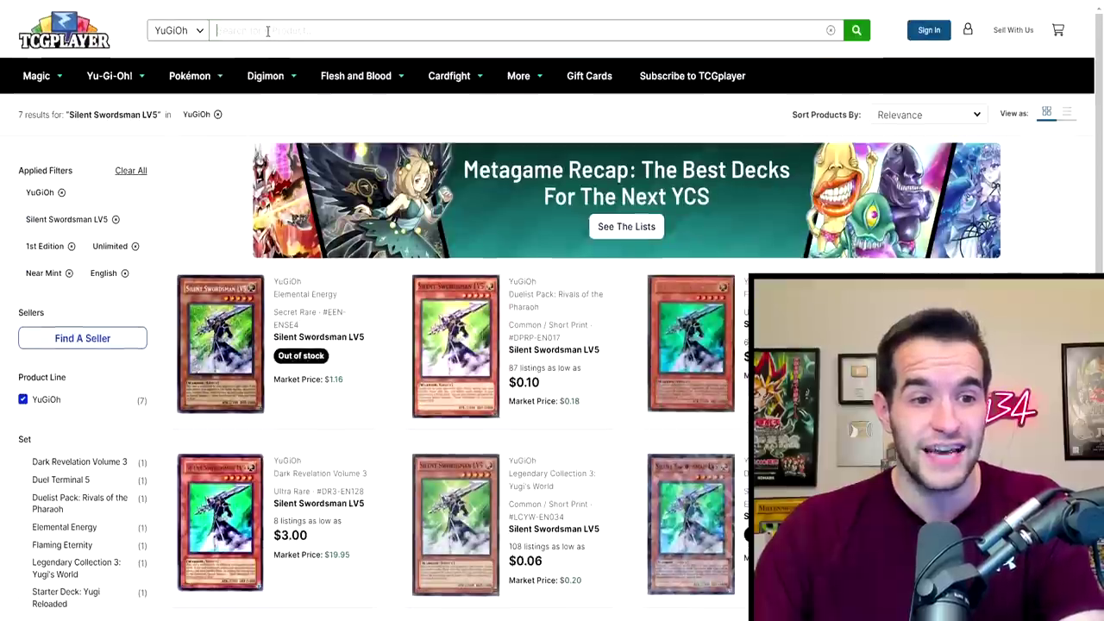
text(silent )
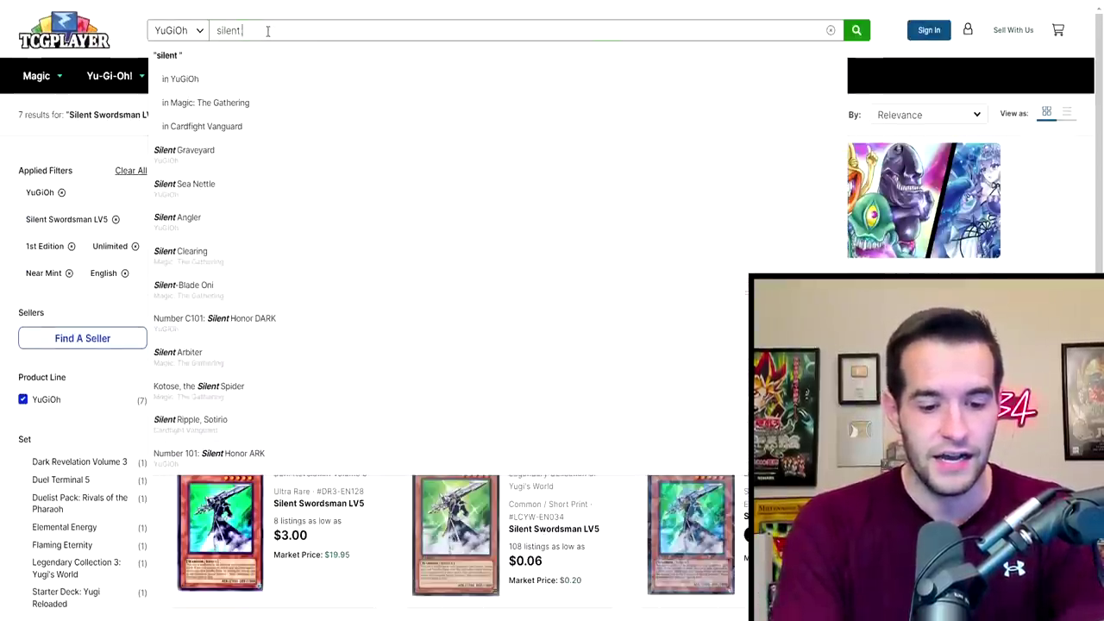
text(swords)
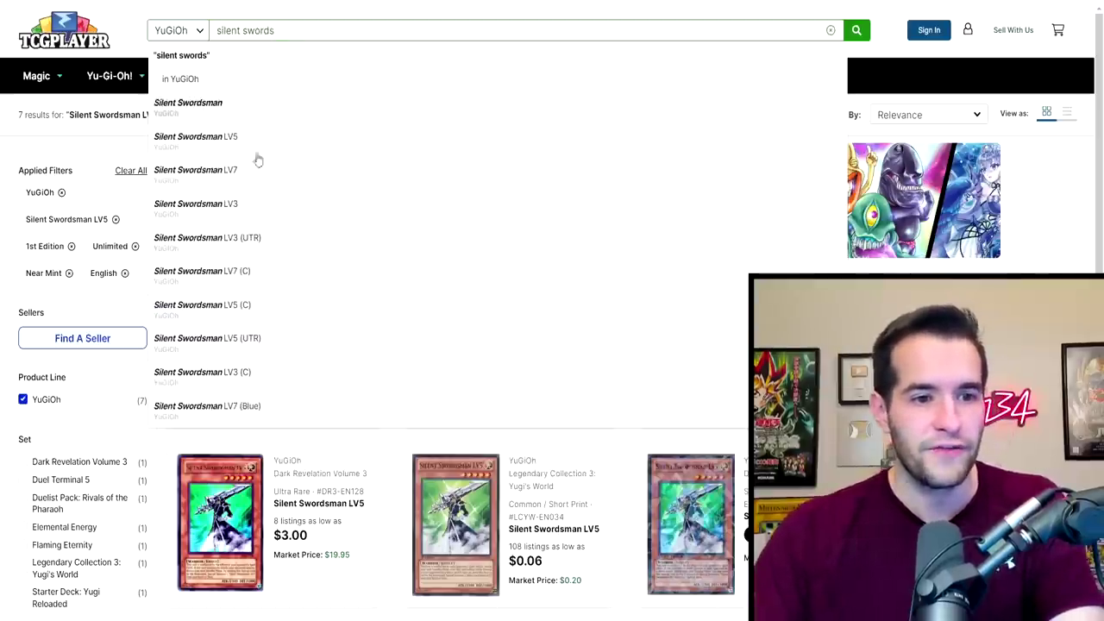
click(276, 246)
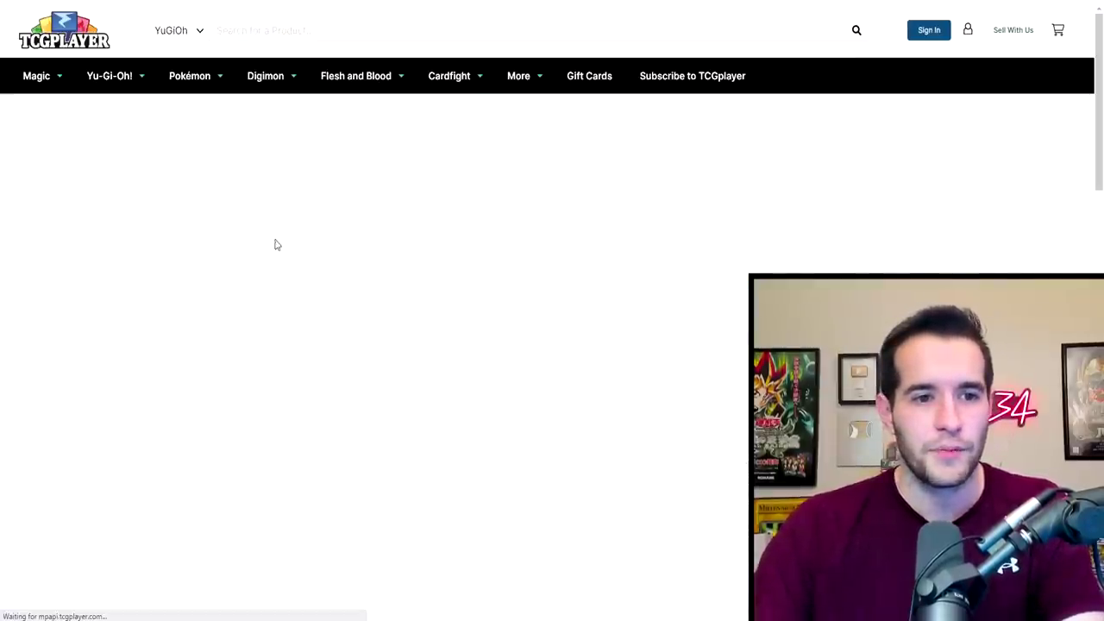
click(281, 38)
text(sile)
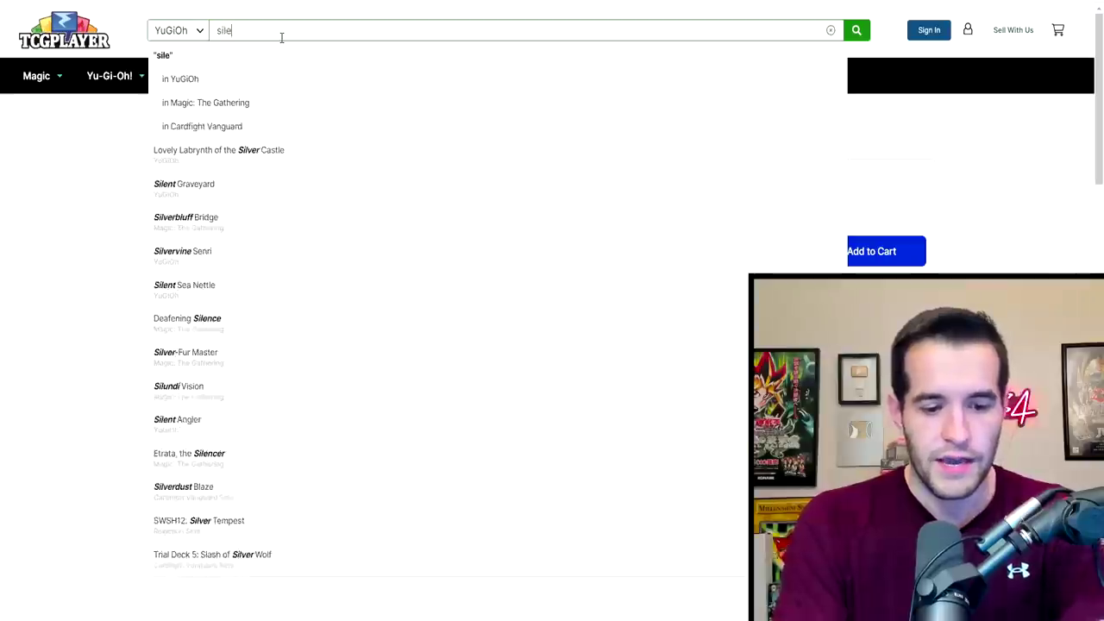
text(nt swords)
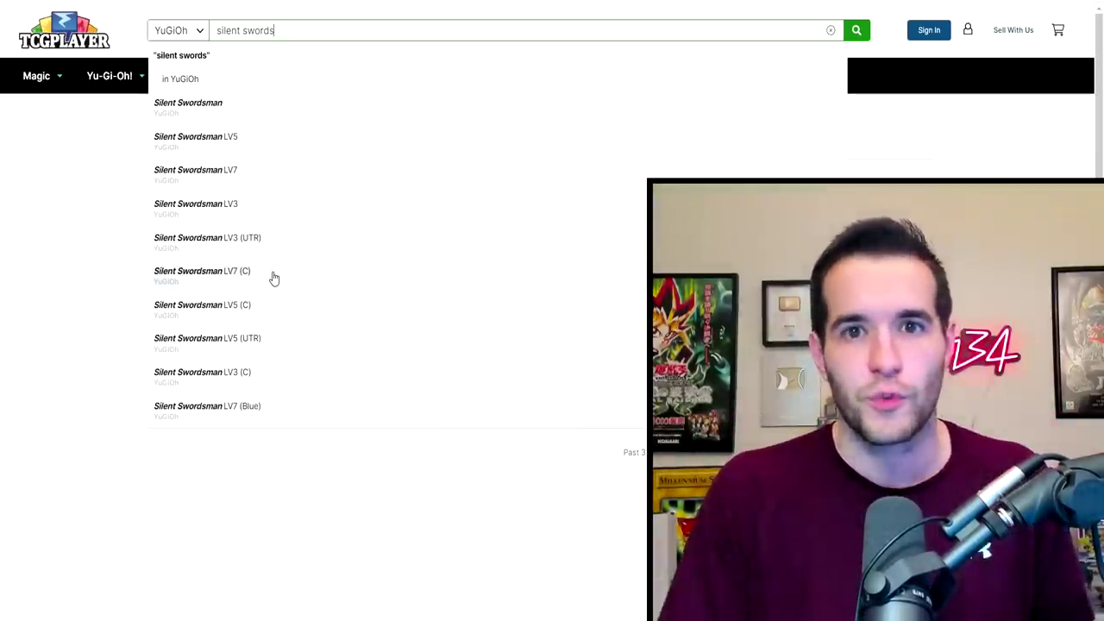
click(263, 343)
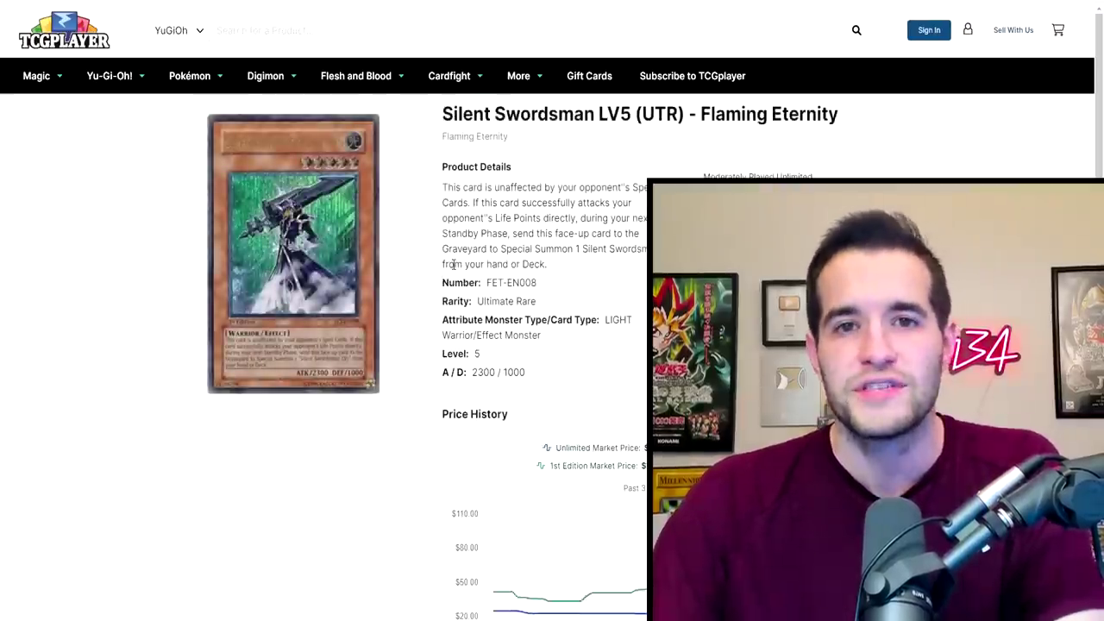
Step: Filter its listings to Lightly Played 1st Edition copies, lowest $33.40
scroll(440, 263, down, 10)
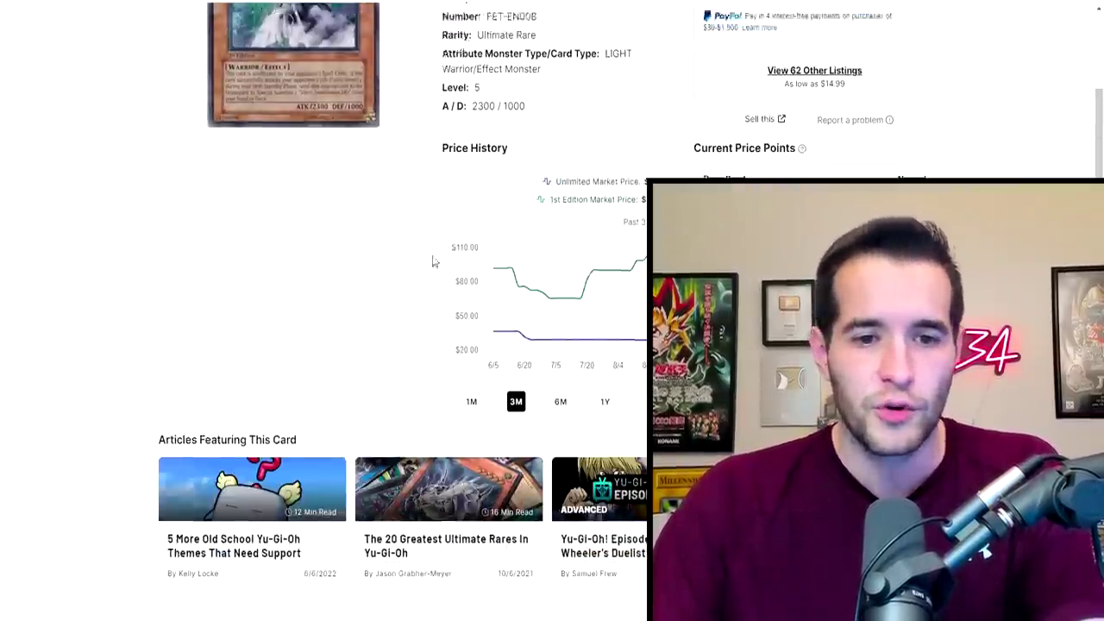
scroll(148, 305, down, 4)
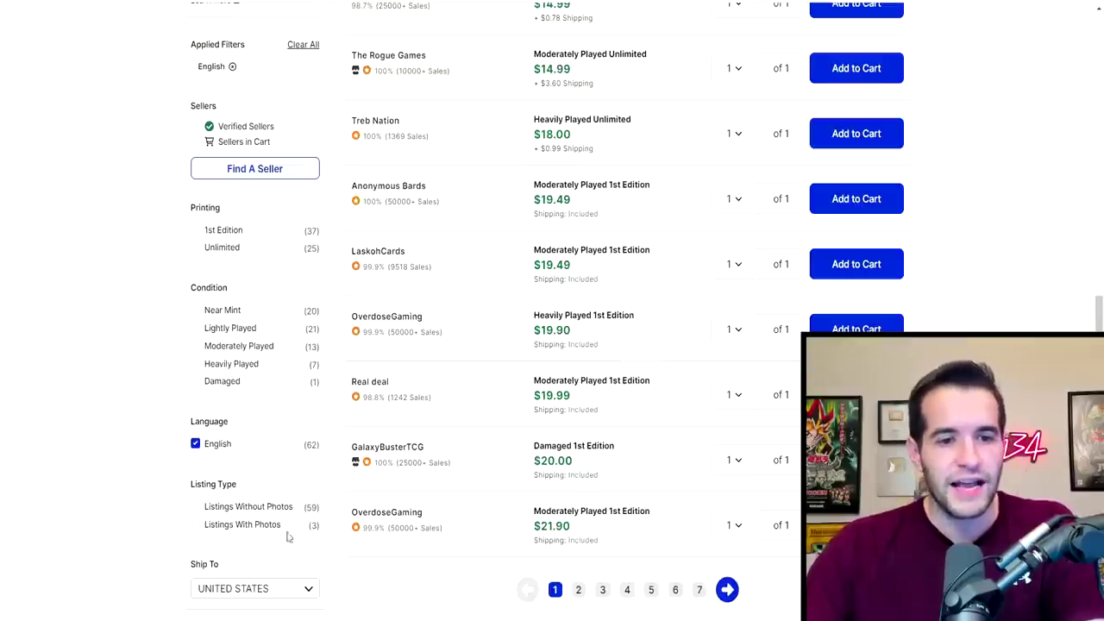
scroll(393, 284, up, 2)
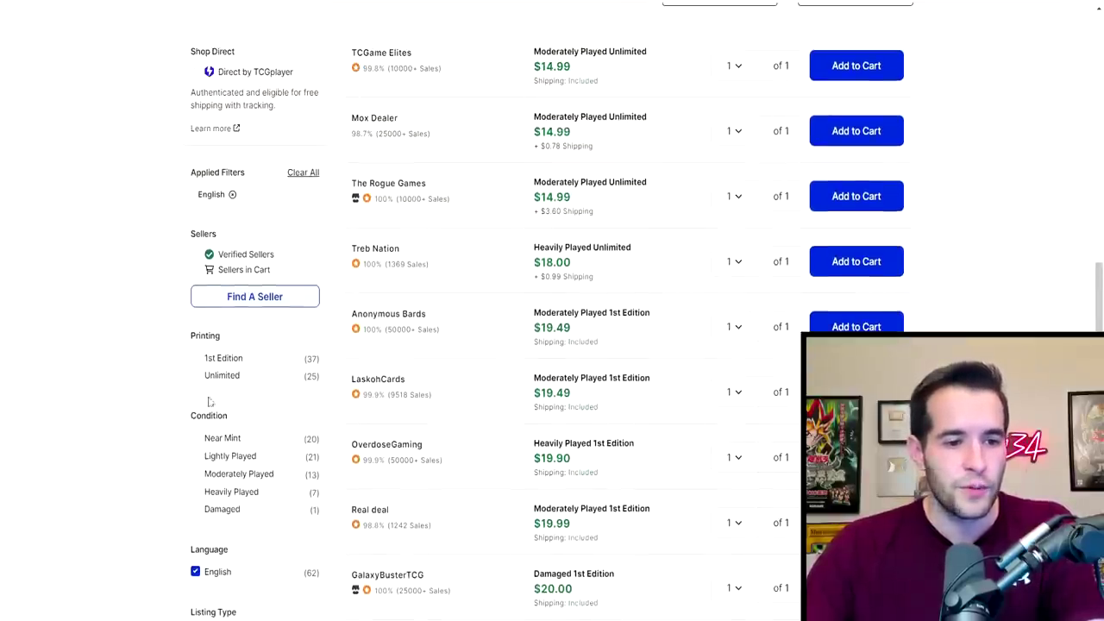
click(195, 456)
click(195, 445)
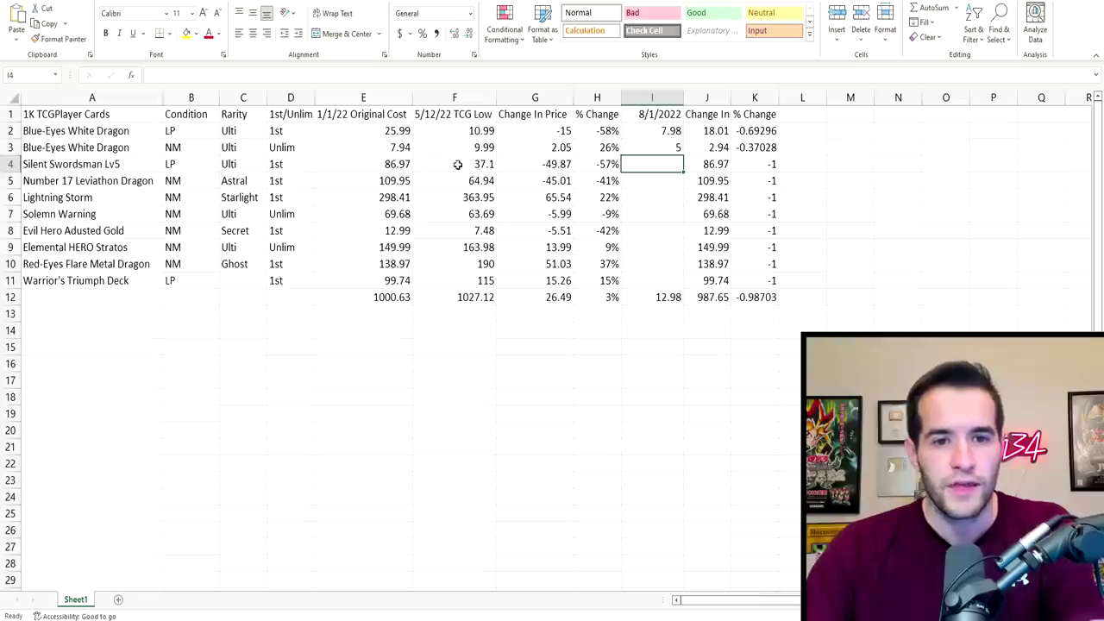
Step: Enter 33.40 in I4, then try the Near Mint price 124.95 instead
text(33)
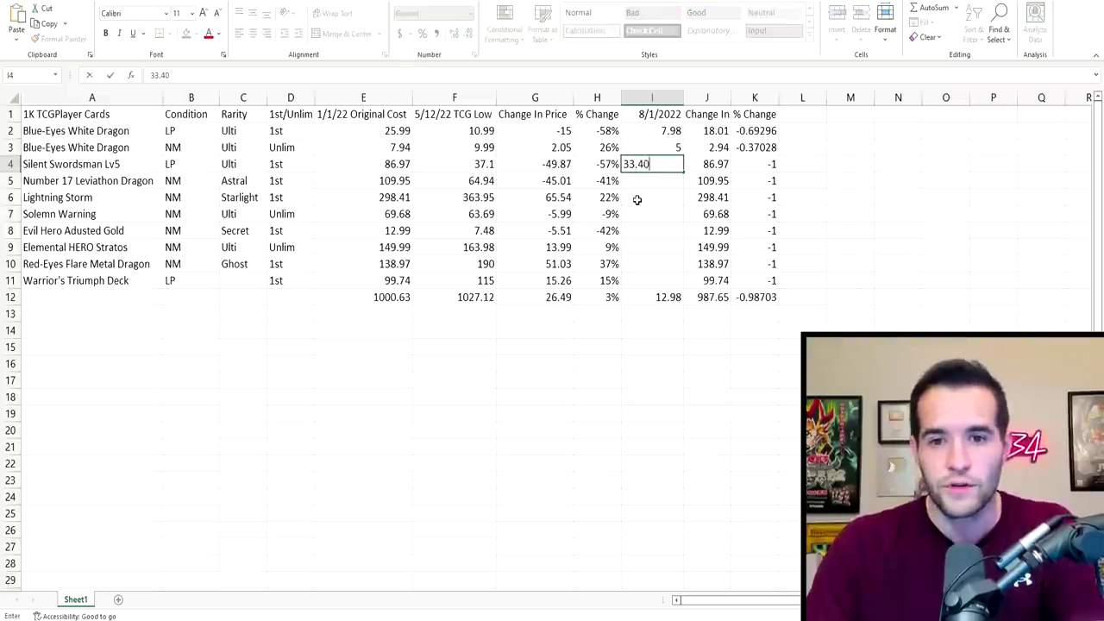
text(.40)
key(Return)
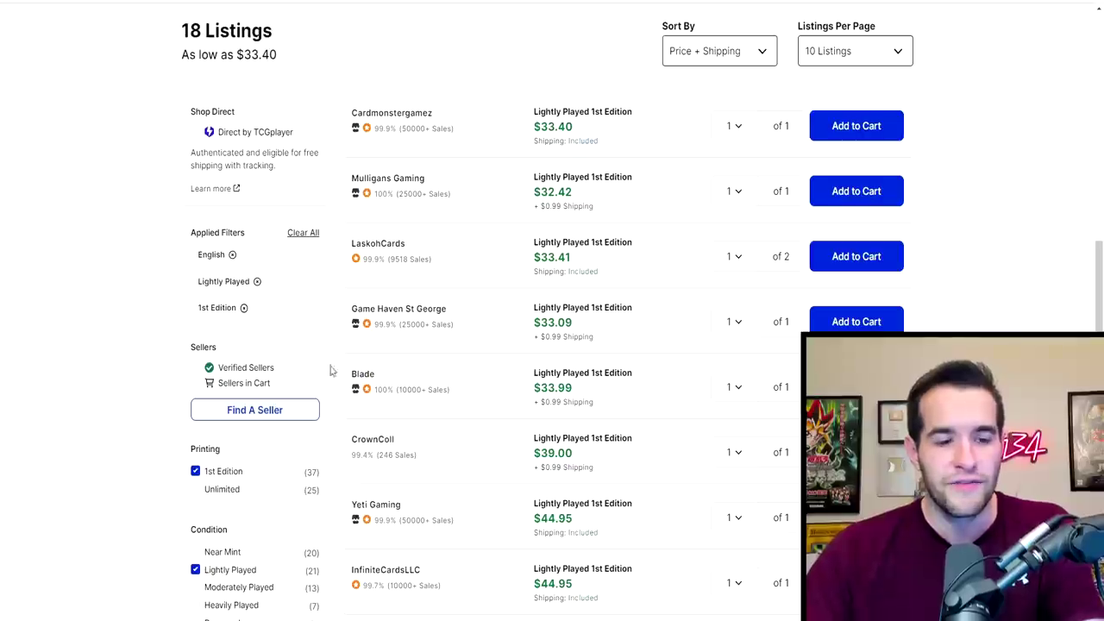
click(195, 552)
click(196, 570)
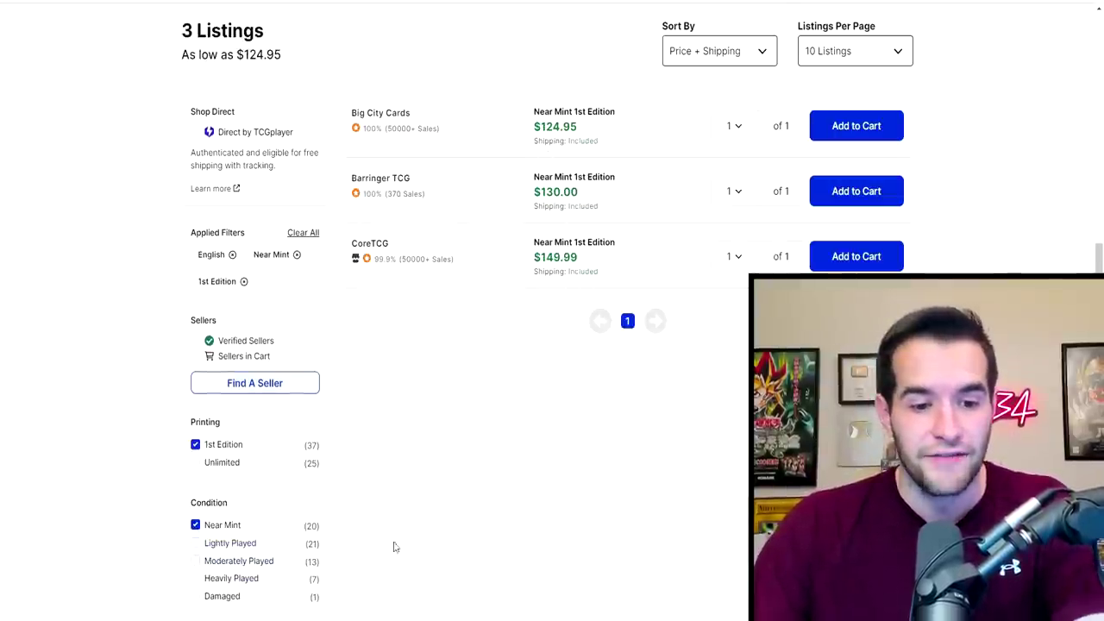
key(alt+Tab)
click(670, 163)
text(124.)
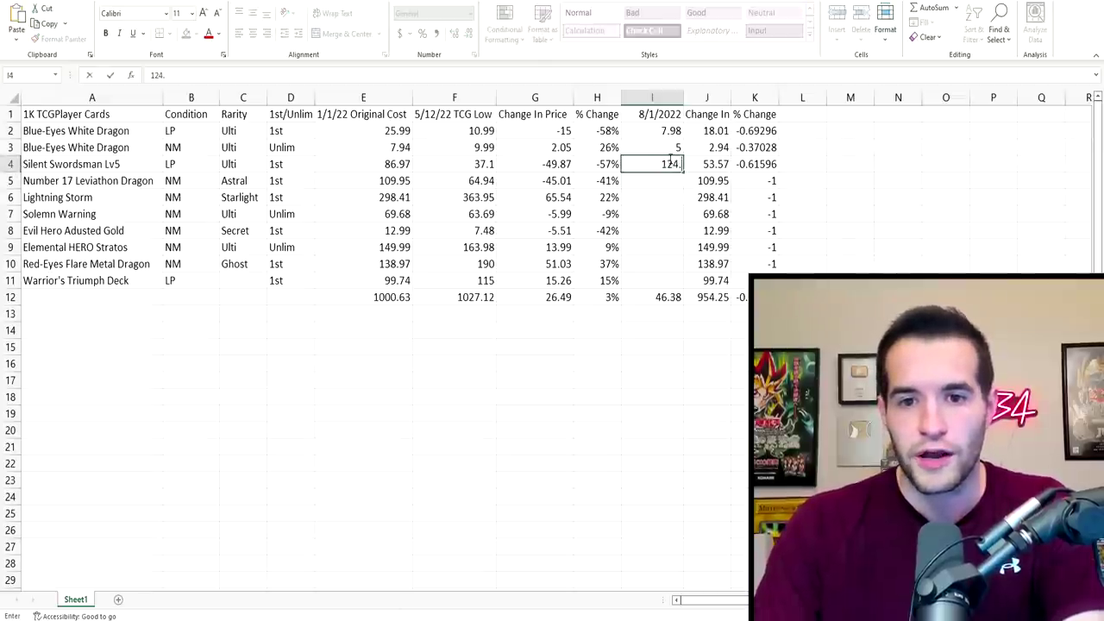
text(95)
key(Return)
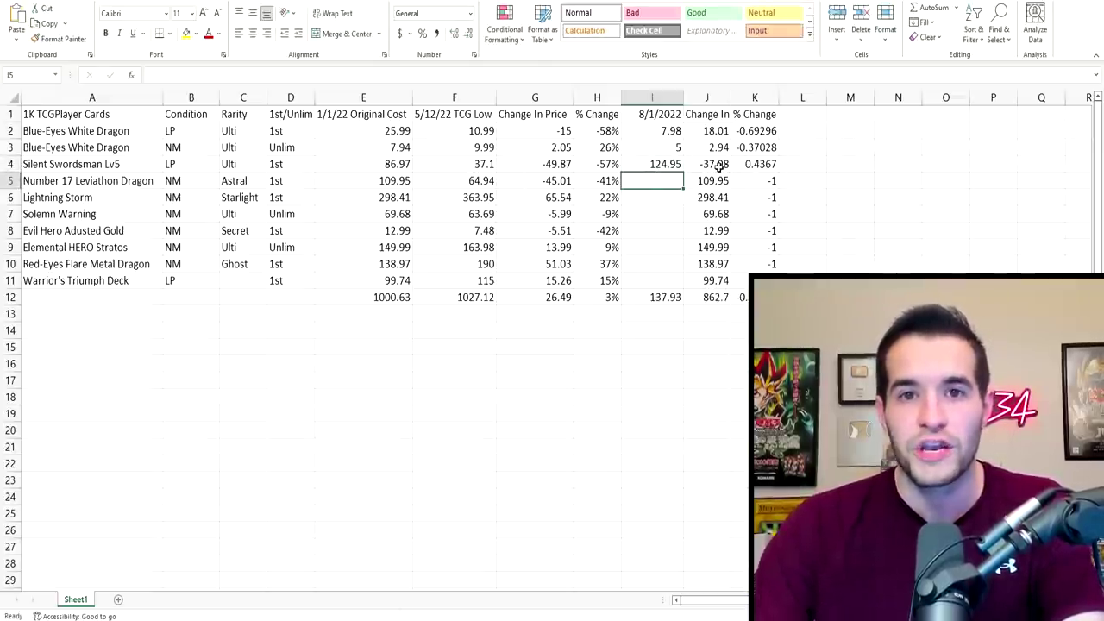
Step: Restore 33.4 as Silent Swordsman's price and check Number 17's original cost
key(Up)
text(33.4)
key(ctrl+Return)
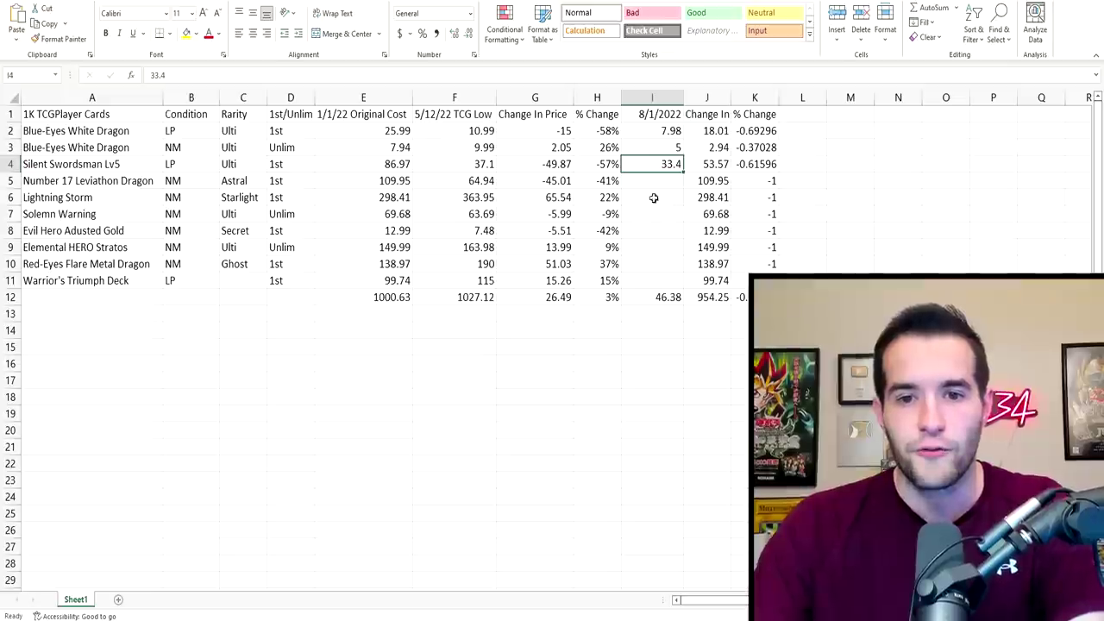
click(656, 182)
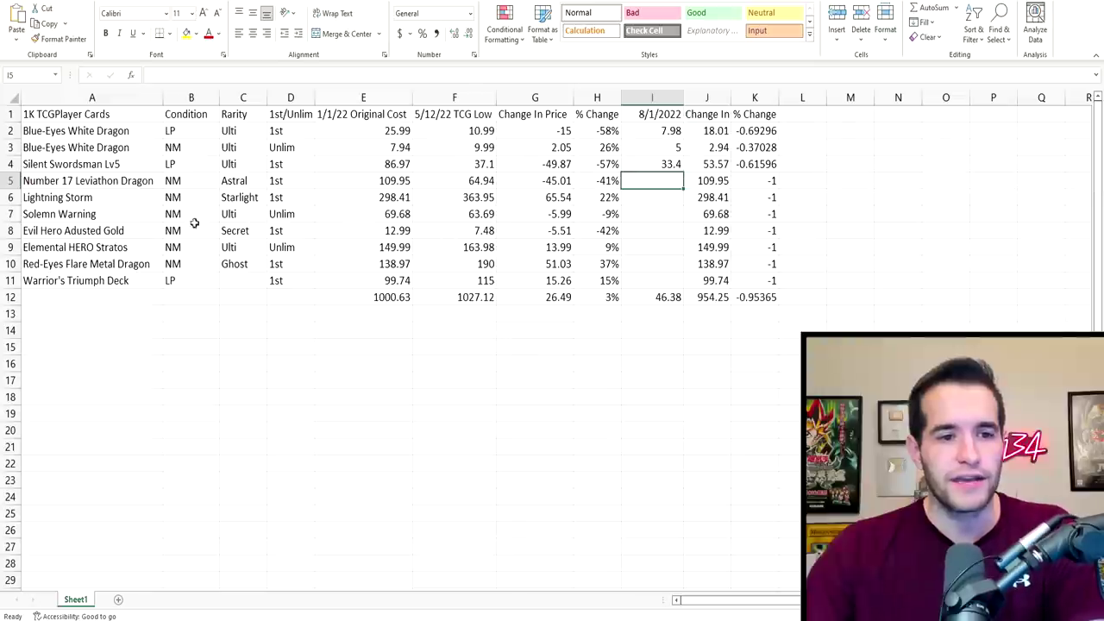
click(369, 181)
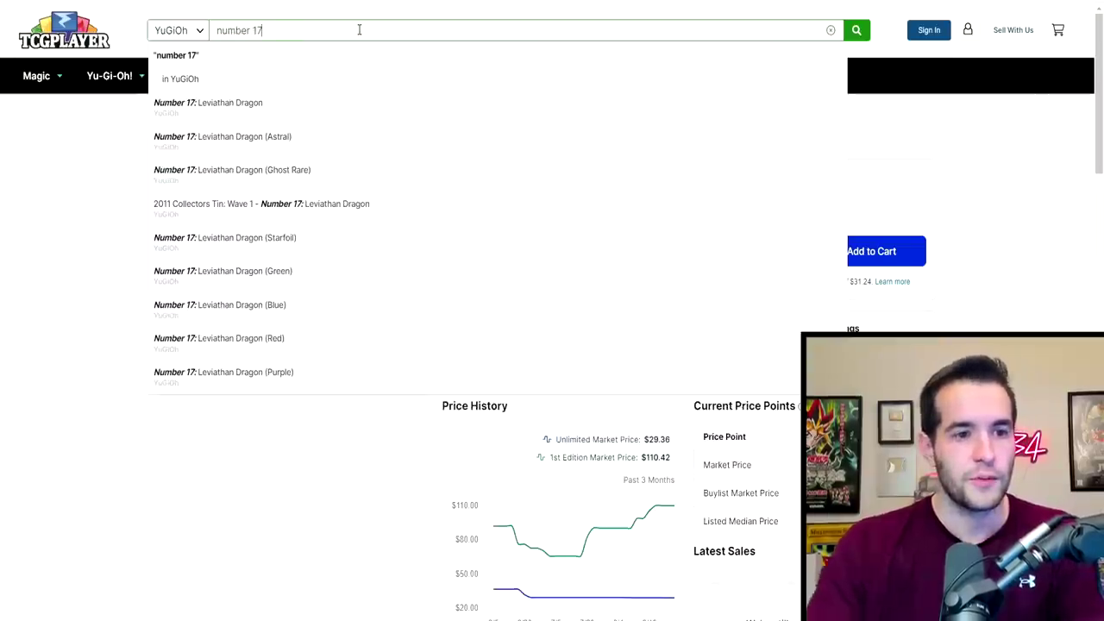
Step: Open Number 17: Leviathan Dragon (Astral) and show its 37 Near Mint listings from $60.99
click(346, 141)
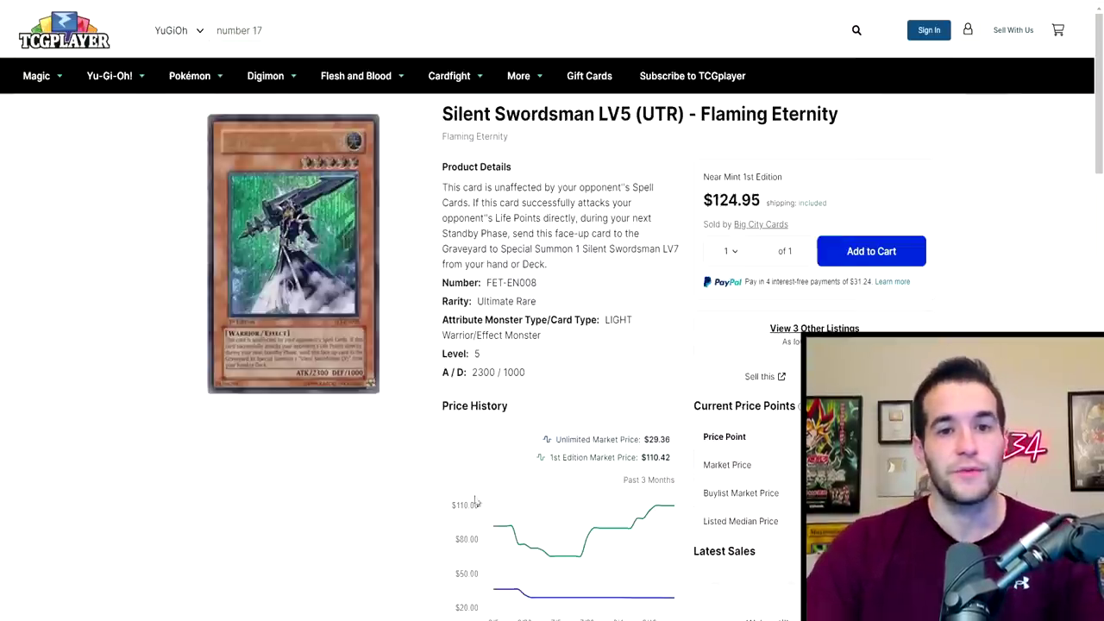
scroll(436, 353, down, 10)
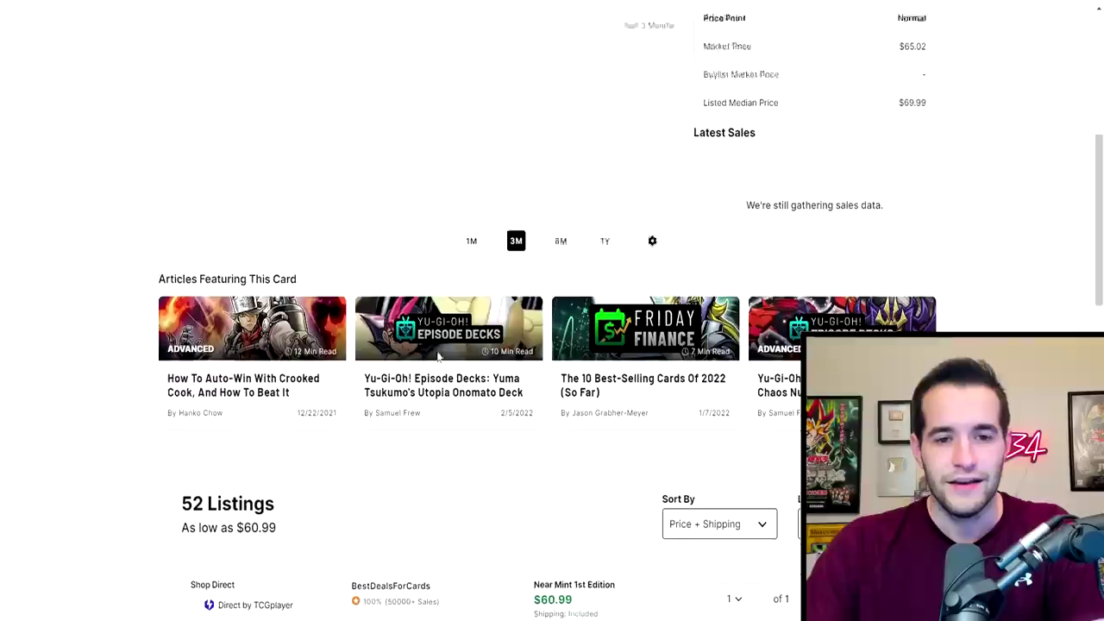
click(196, 432)
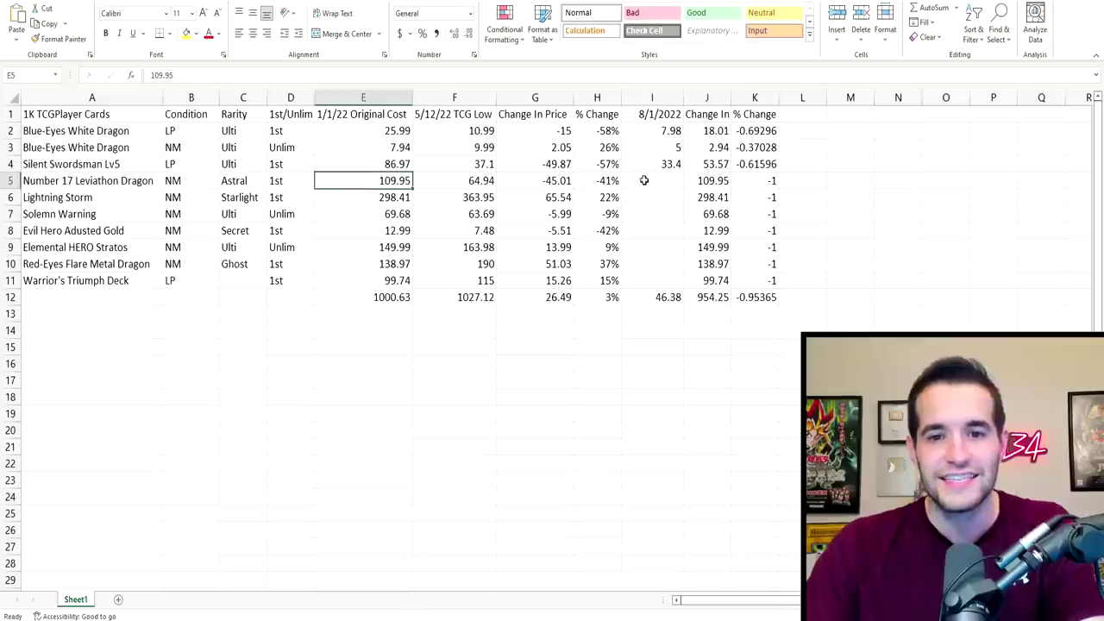
Step: Enter 61.99 in I5 for Number 17, then review the H2 and J2 formulas
click(643, 180)
text(61.99)
key(Return)
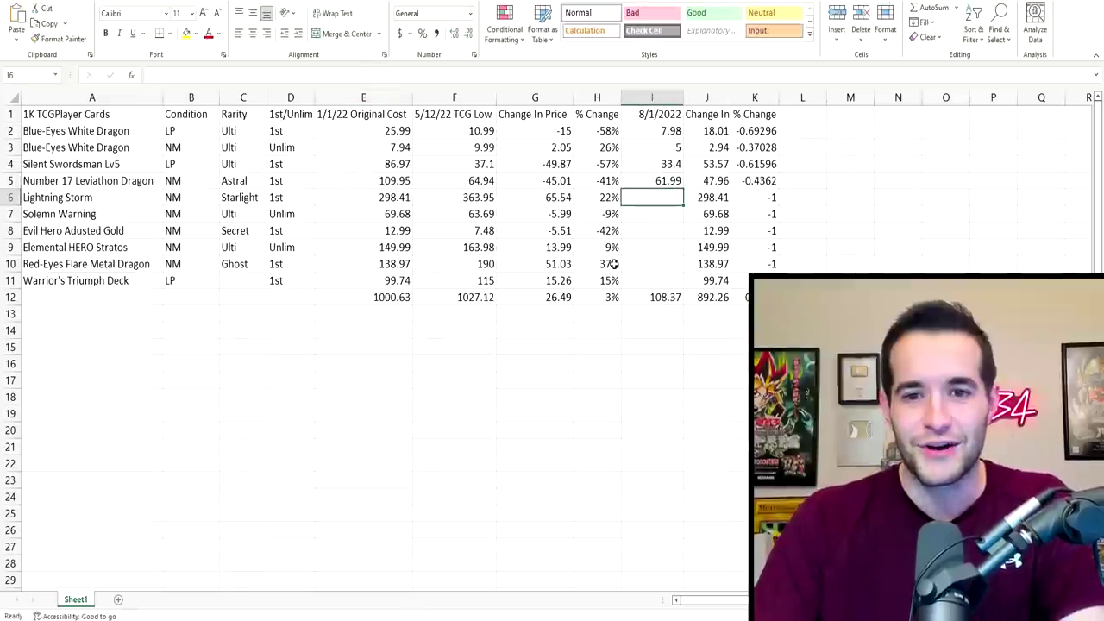
click(604, 132)
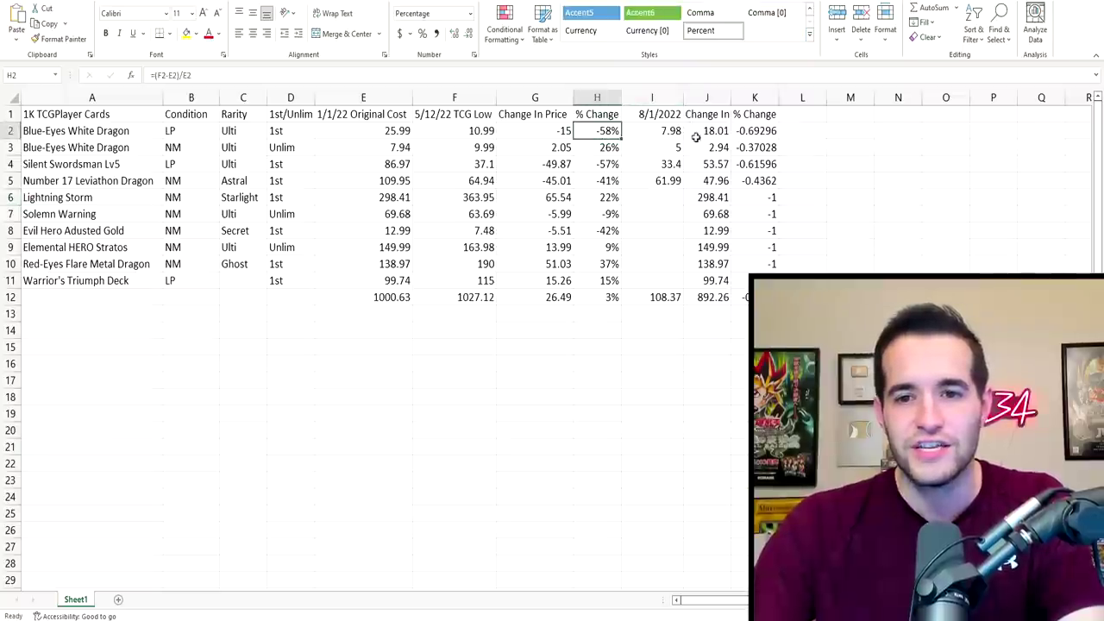
click(712, 131)
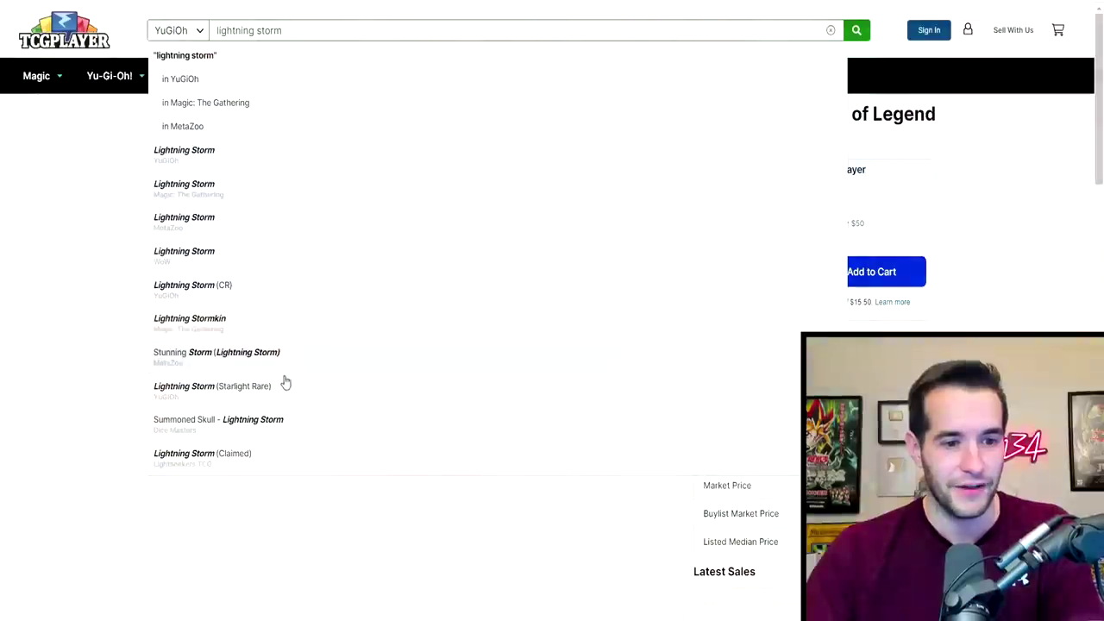
Step: Open the Lightning Storm (Starlight Rare) listings and enter 364.95 in I6
click(284, 386)
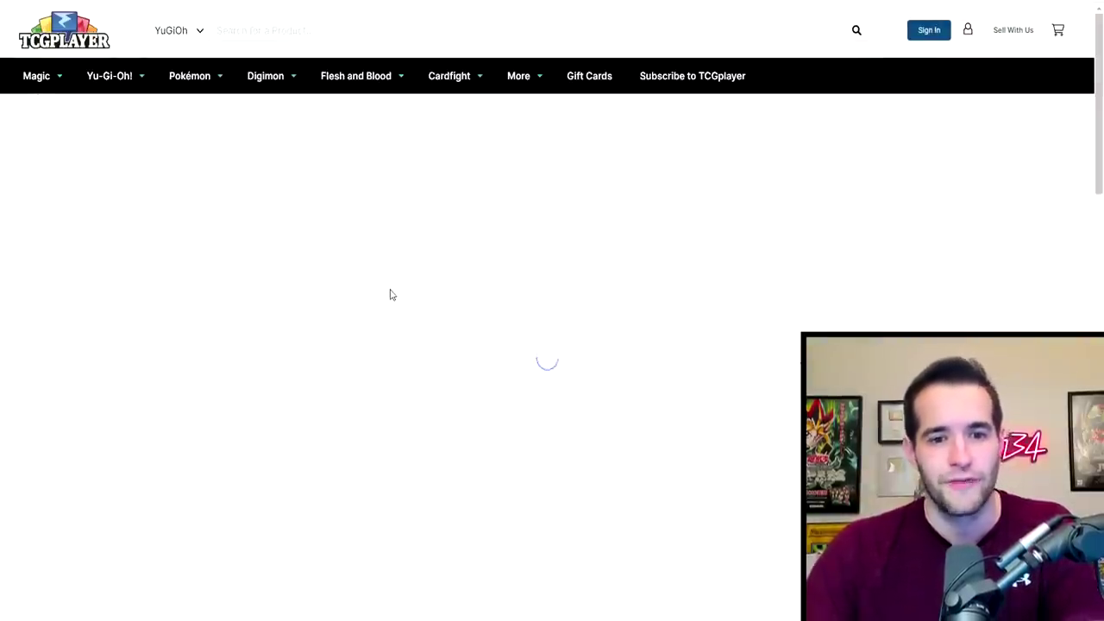
scroll(394, 293, down, 10)
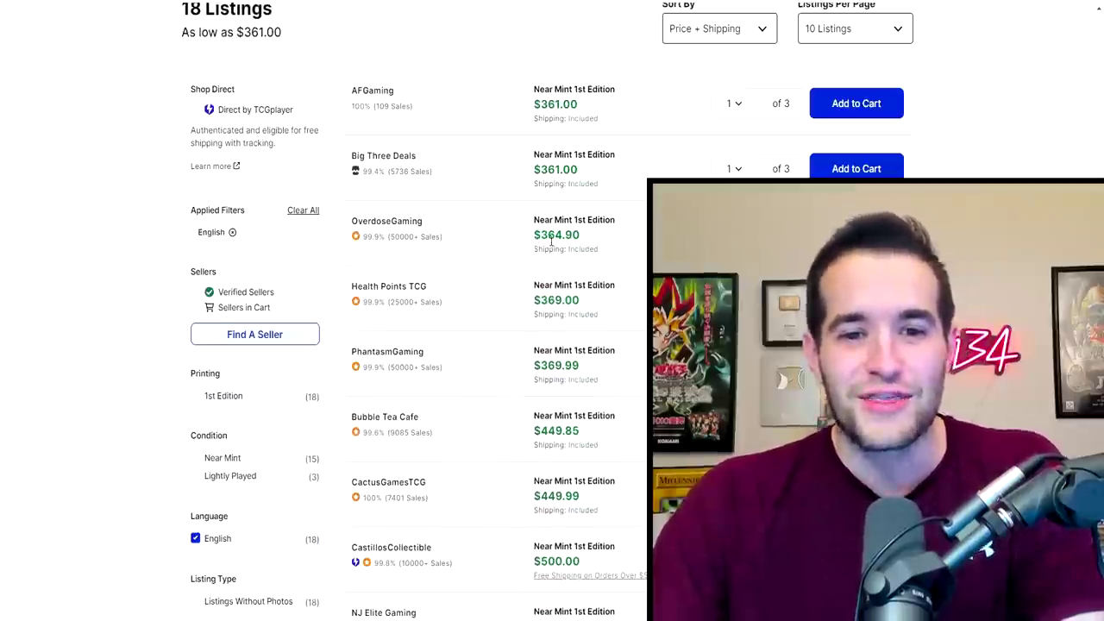
key(alt+Tab)
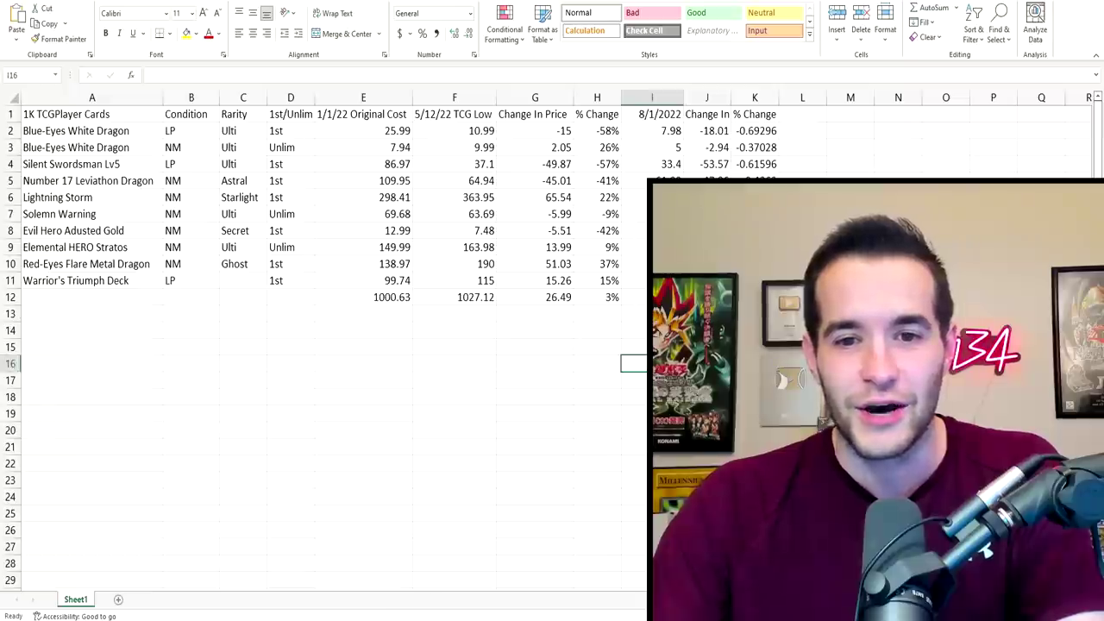
click(634, 197)
text(364.95)
key(Return)
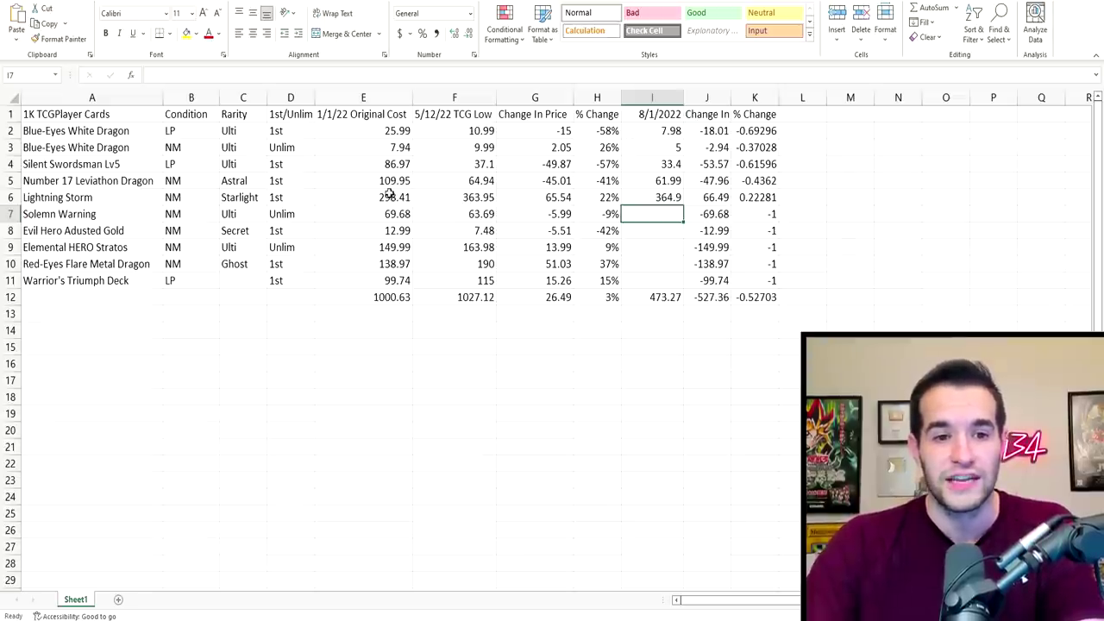
Step: Check Lightning Storm's original cost and review the K6, K4 and K2 percent-change formulas
click(389, 194)
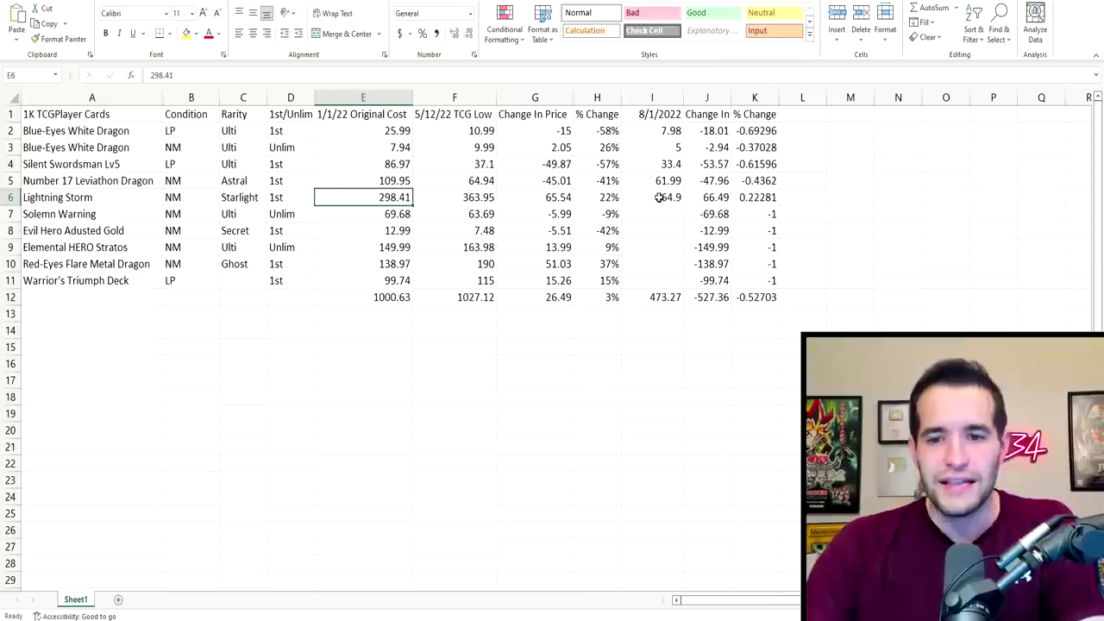
click(759, 197)
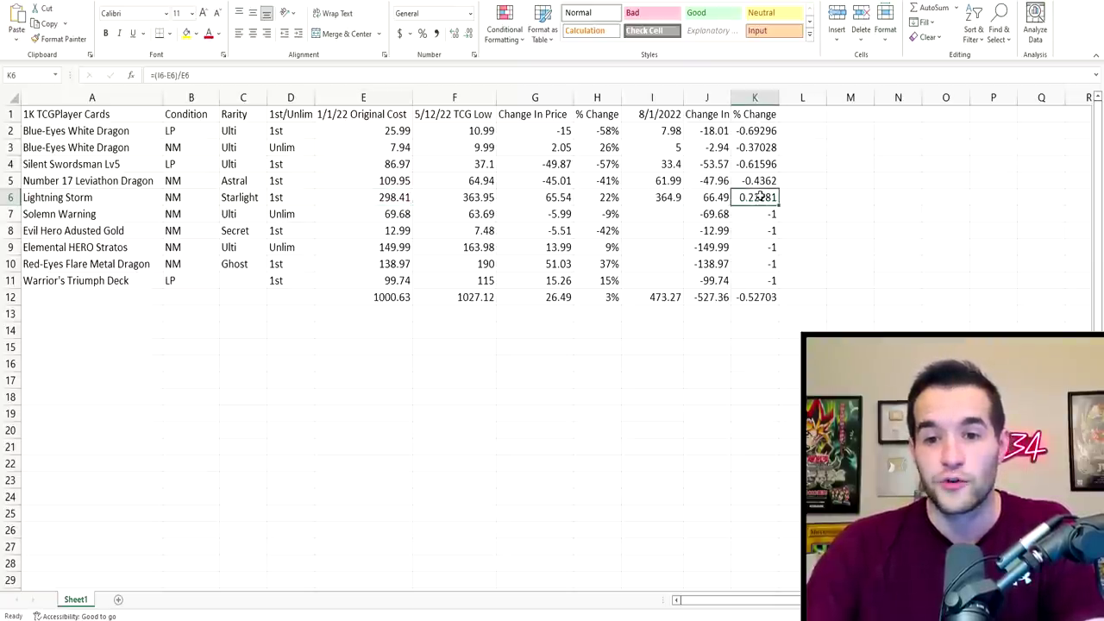
click(757, 163)
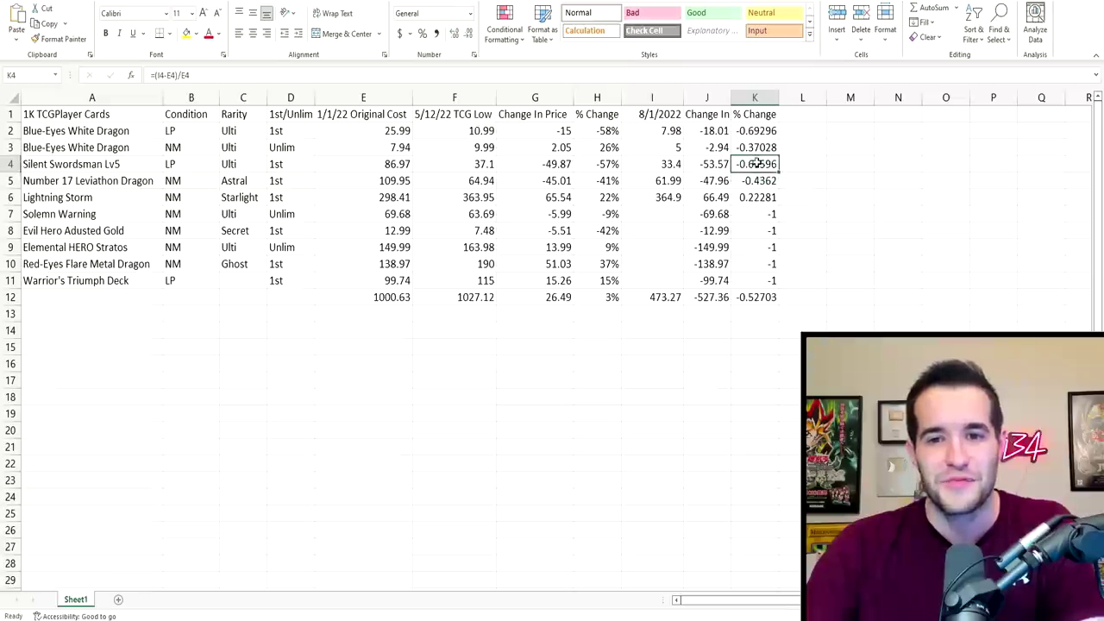
click(760, 129)
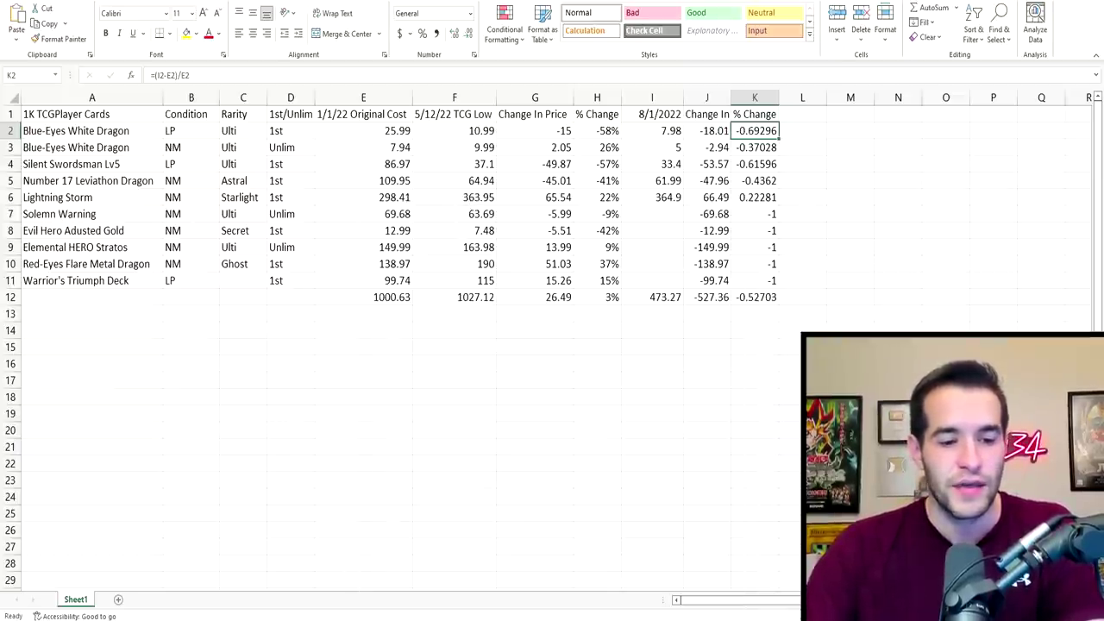
click(263, 569)
Step: Search 'solemn warning' and open the Solemn Warning (UTR) product page
scroll(414, 258, up, 10)
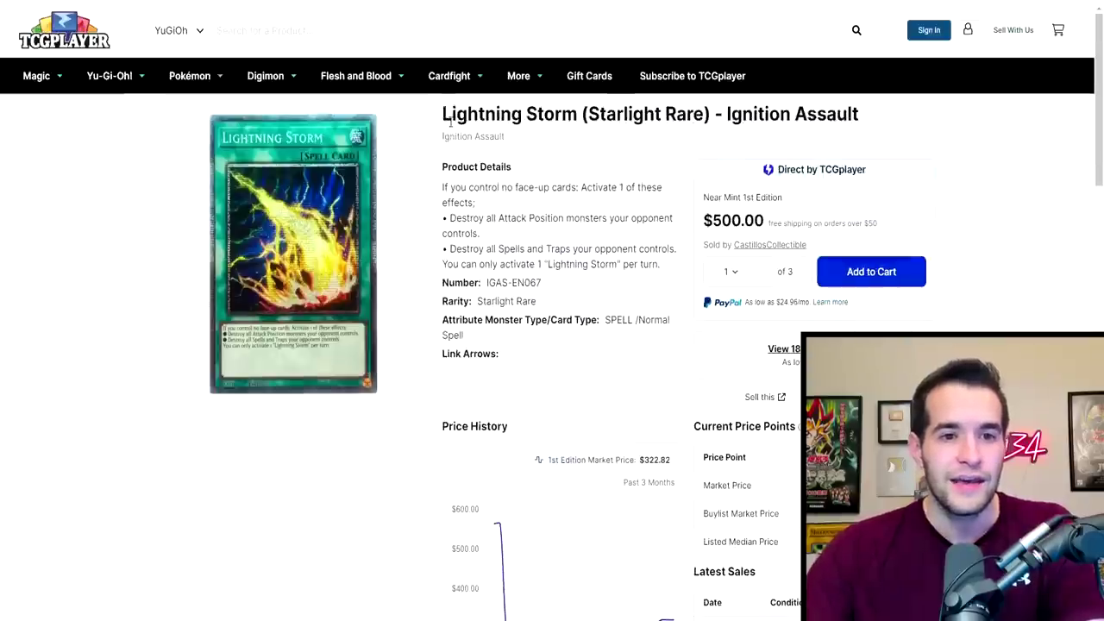
text(solemn wartnj)
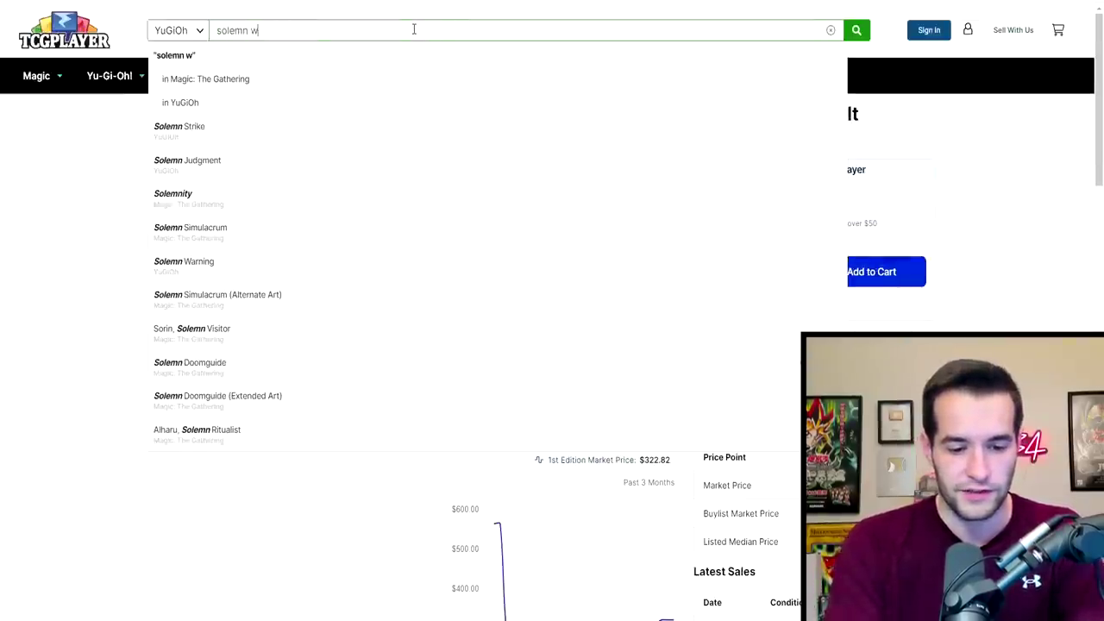
key(BackSpace)
key(BackSpace)
key(BackSpace)
text(ning)
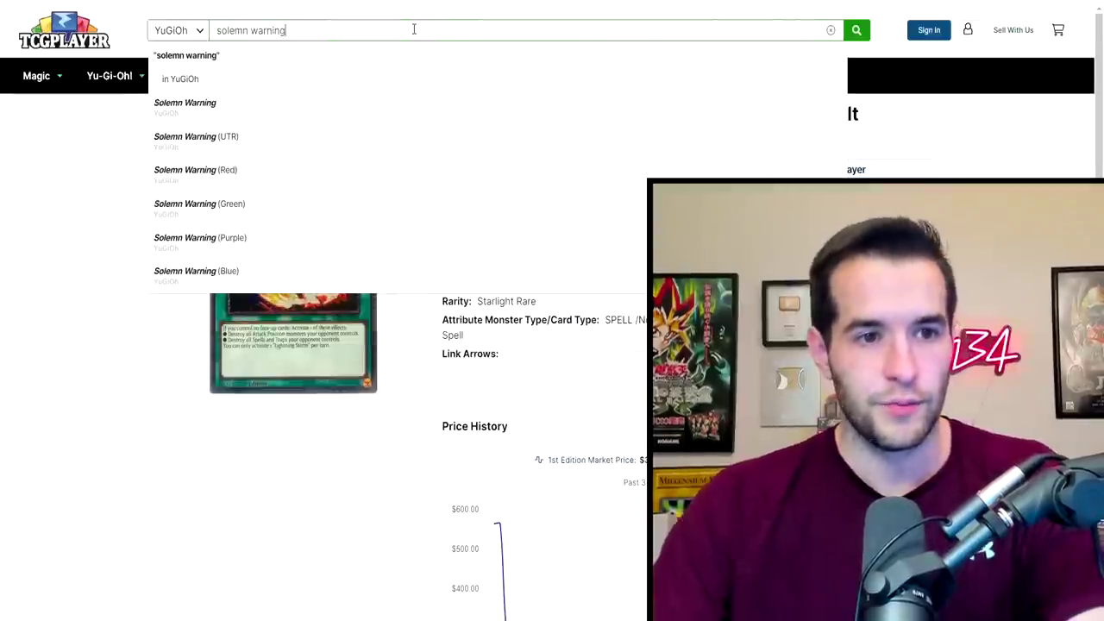
click(274, 142)
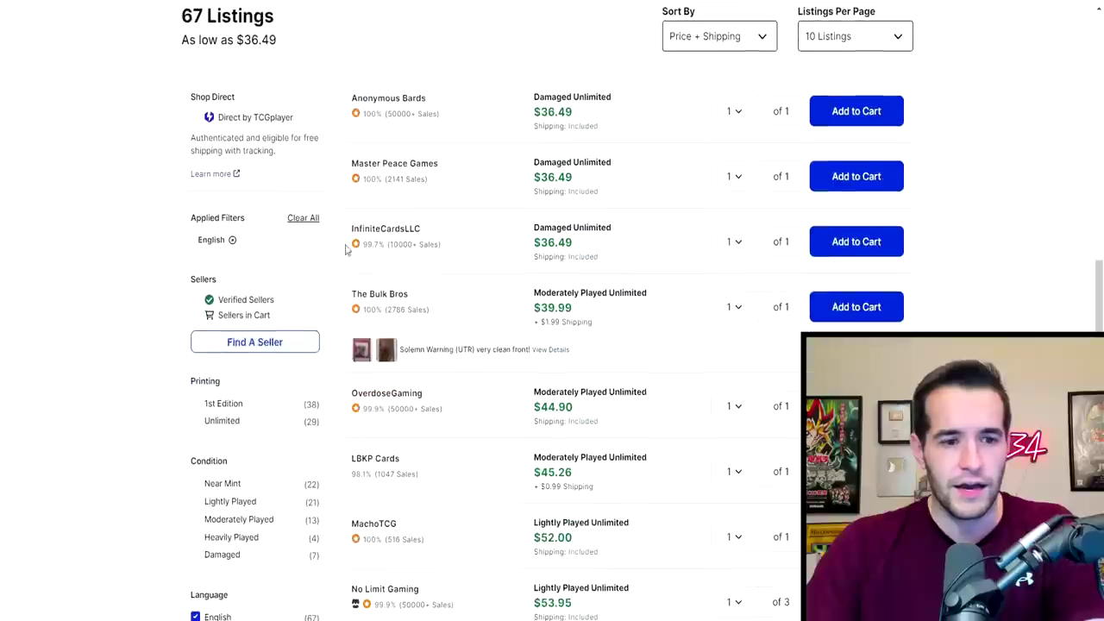
Step: Filter listings to Near Mint Unlimited (from $65.99) and select Solemn Warning's 8/1/2022 cell
click(195, 484)
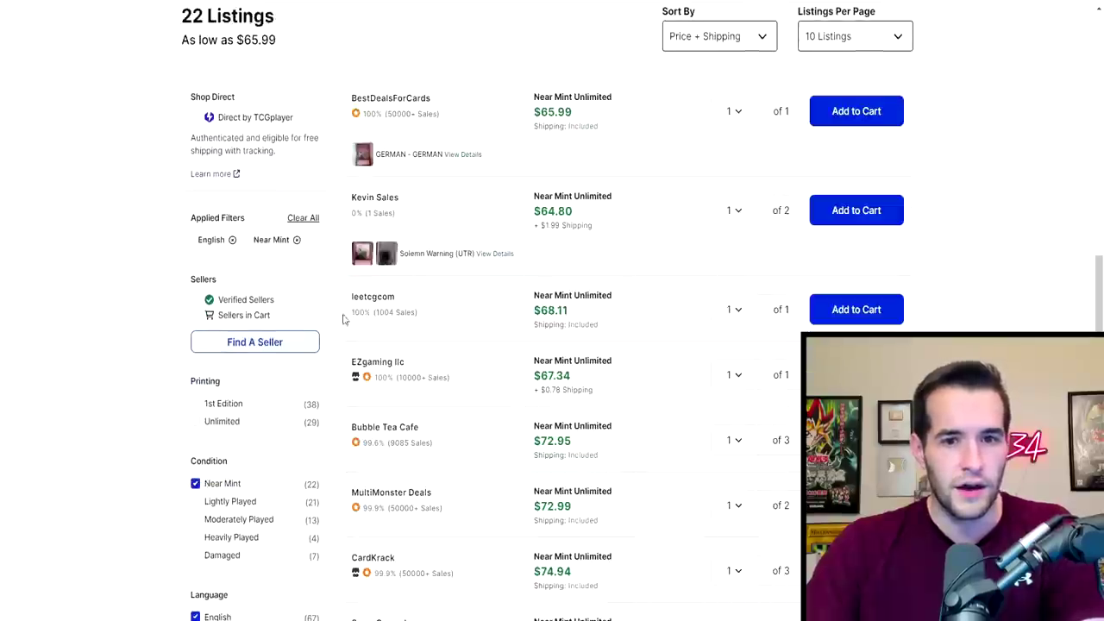
click(196, 422)
scroll(586, 274, down, 1)
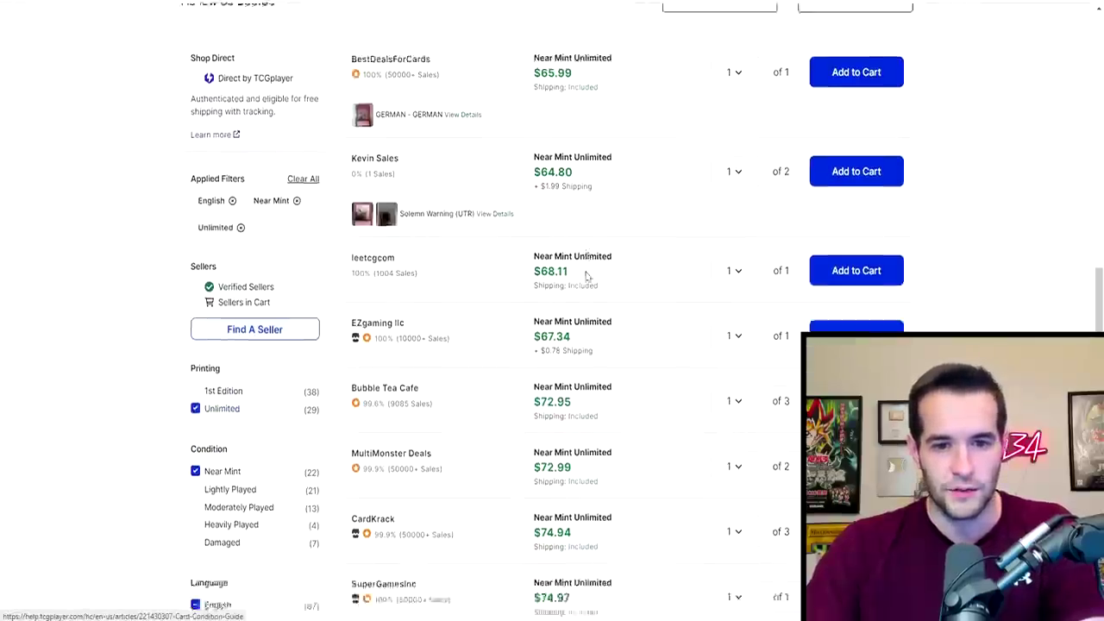
scroll(466, 264, down, 1)
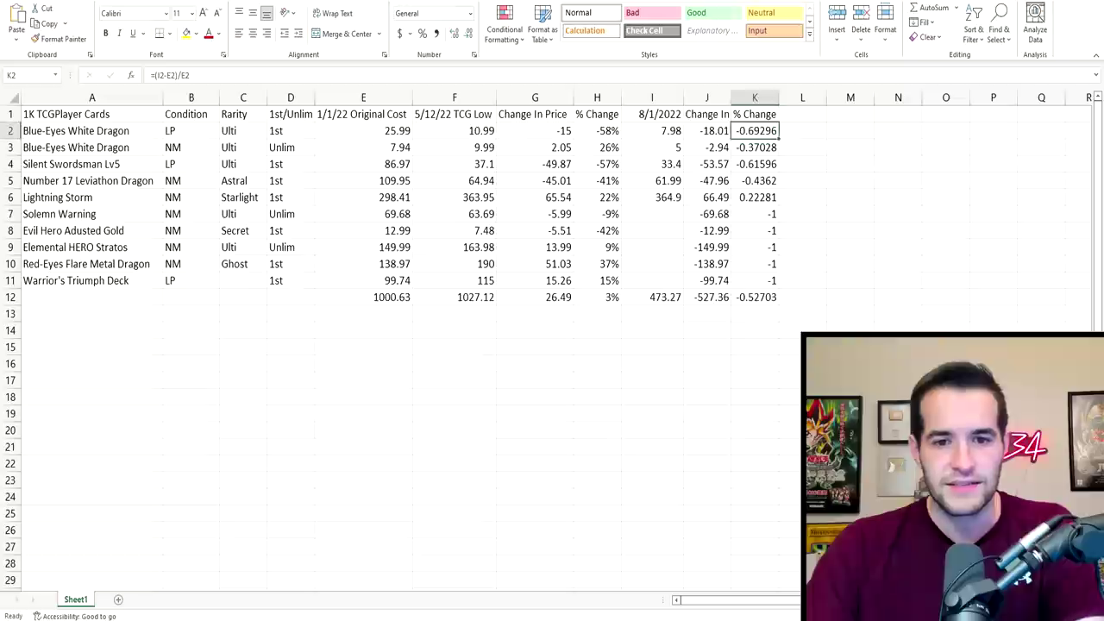
click(654, 214)
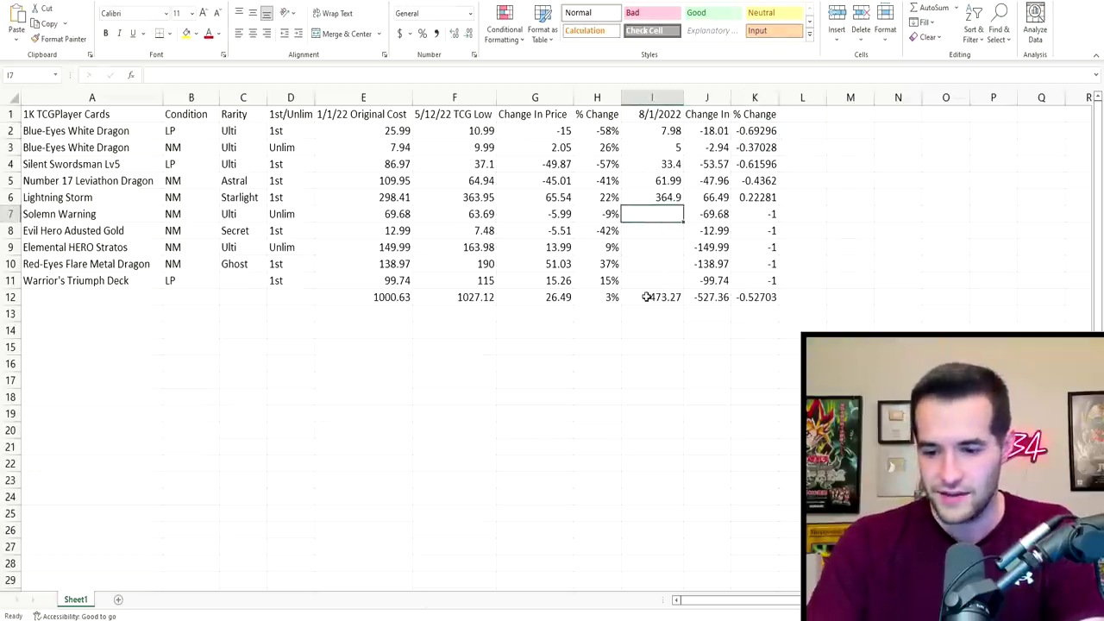
Step: Enter 67.34 in I7 as Solemn Warning's 8/1/2022 price
text(67.34)
key(Return)
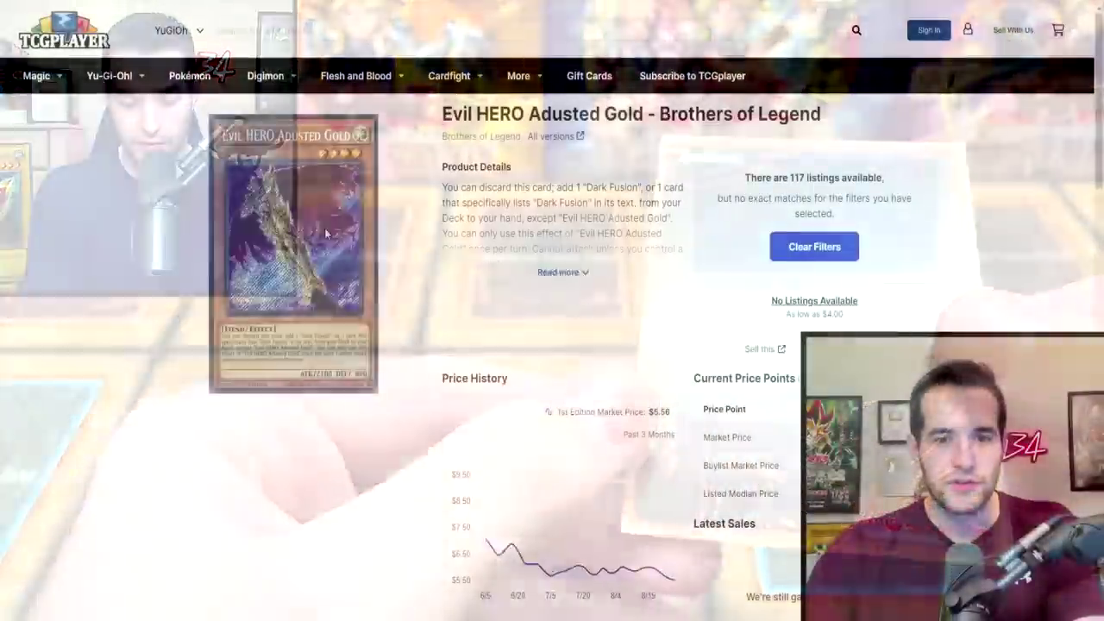
Step: Clear all listing filters on TCGplayer and show only Near Mint listings
scroll(330, 257, down, 6)
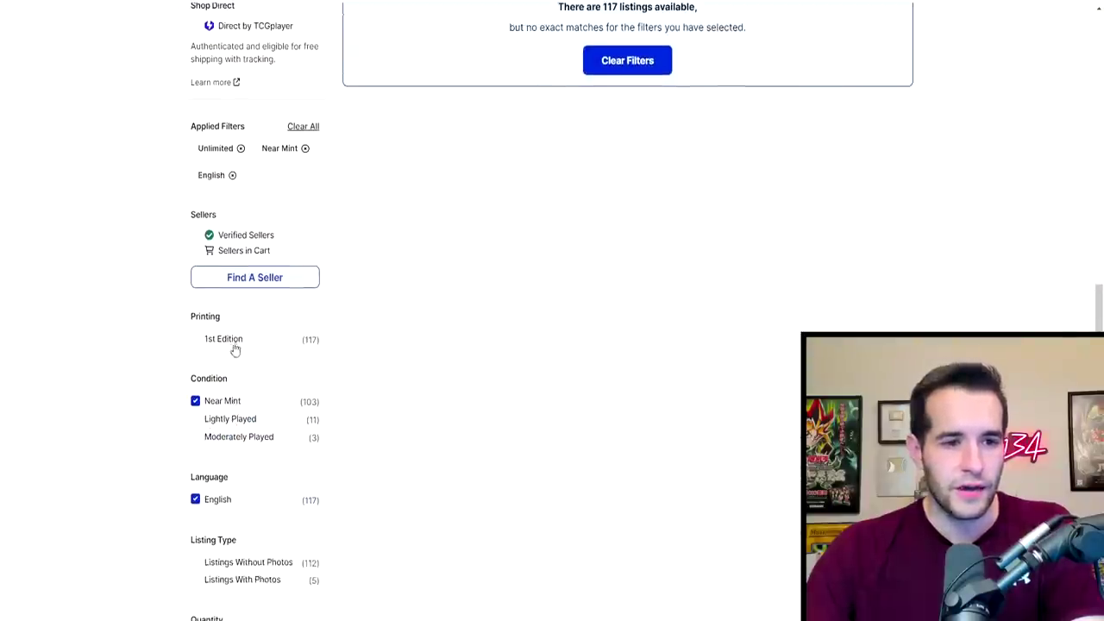
scroll(239, 350, up, 1)
click(302, 190)
scroll(259, 310, down, 3)
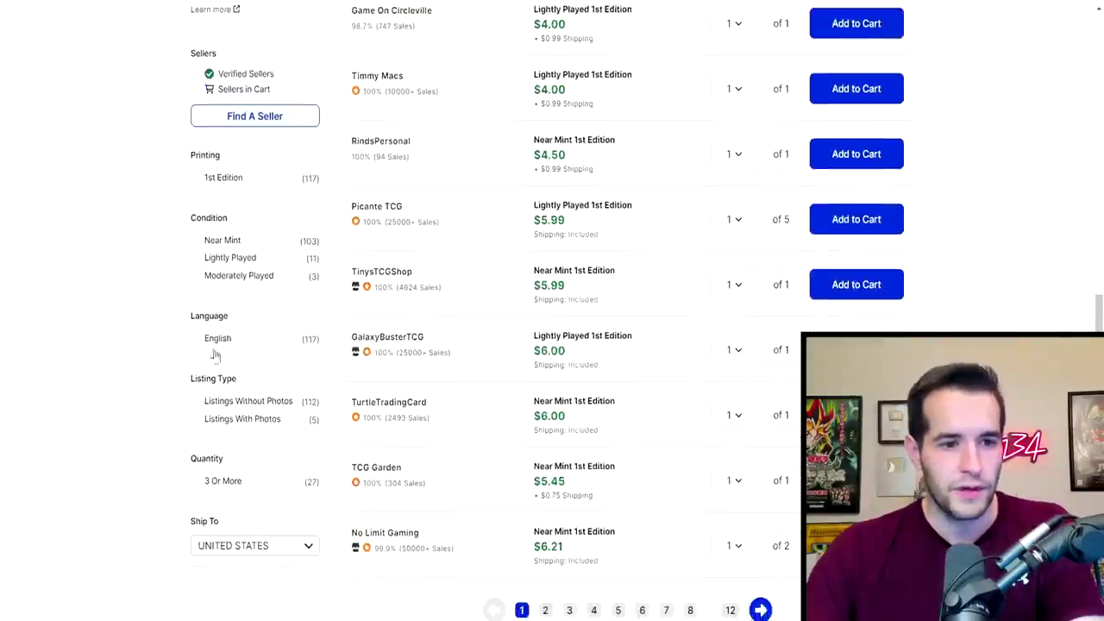
click(197, 242)
scroll(197, 241, up, 2)
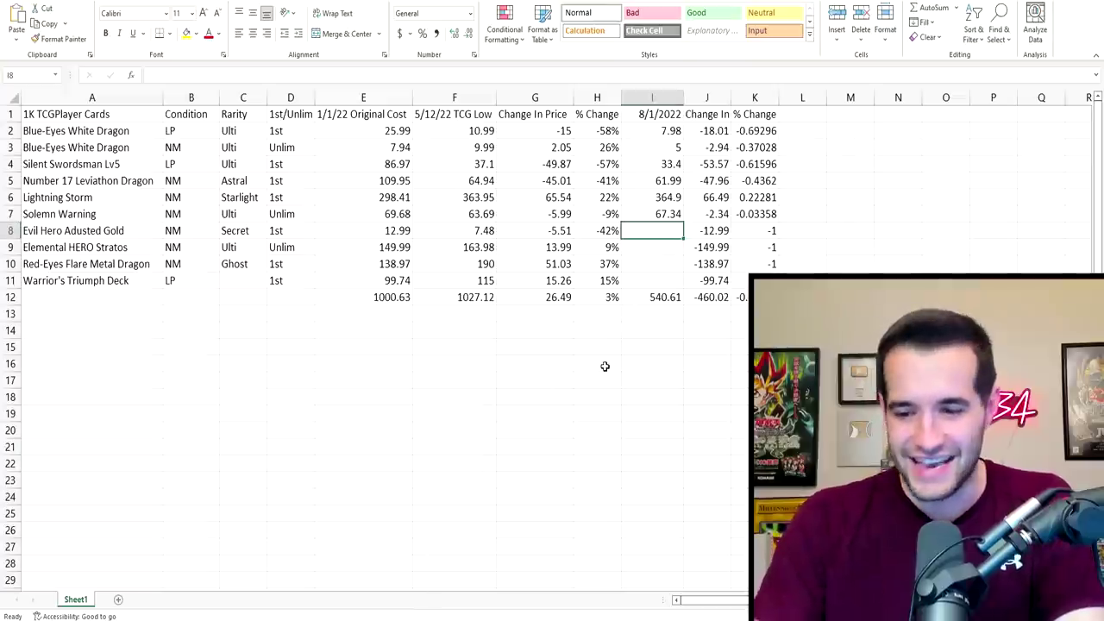
Step: Enter 4.5 as Evil Hero Adusted Gold's 8/1/2022 price and check its original cost
text(4.5)
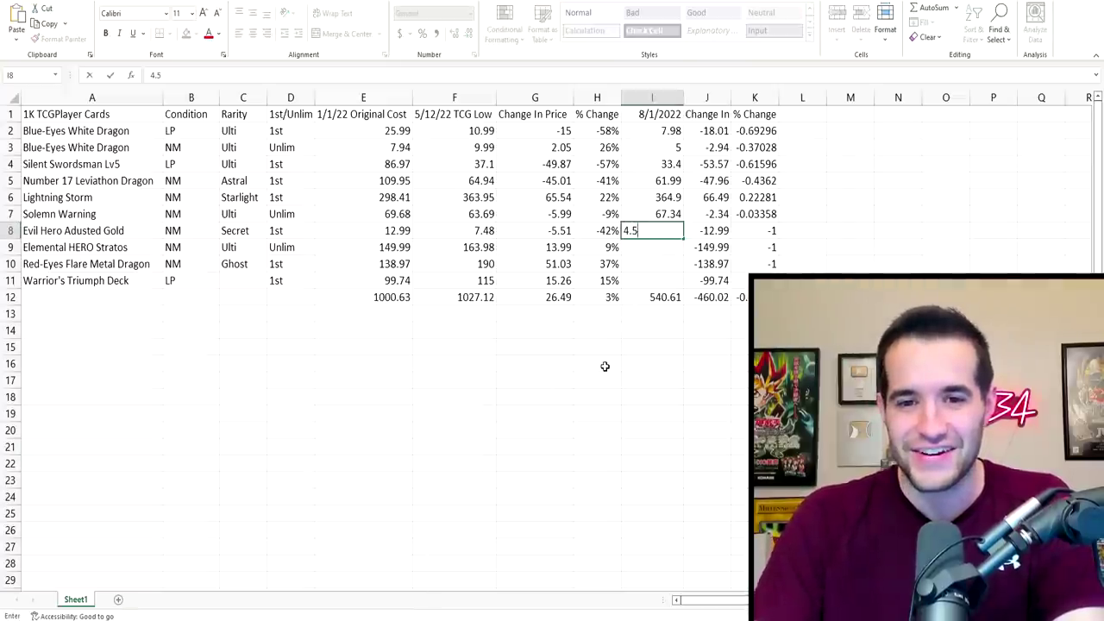
key(Return)
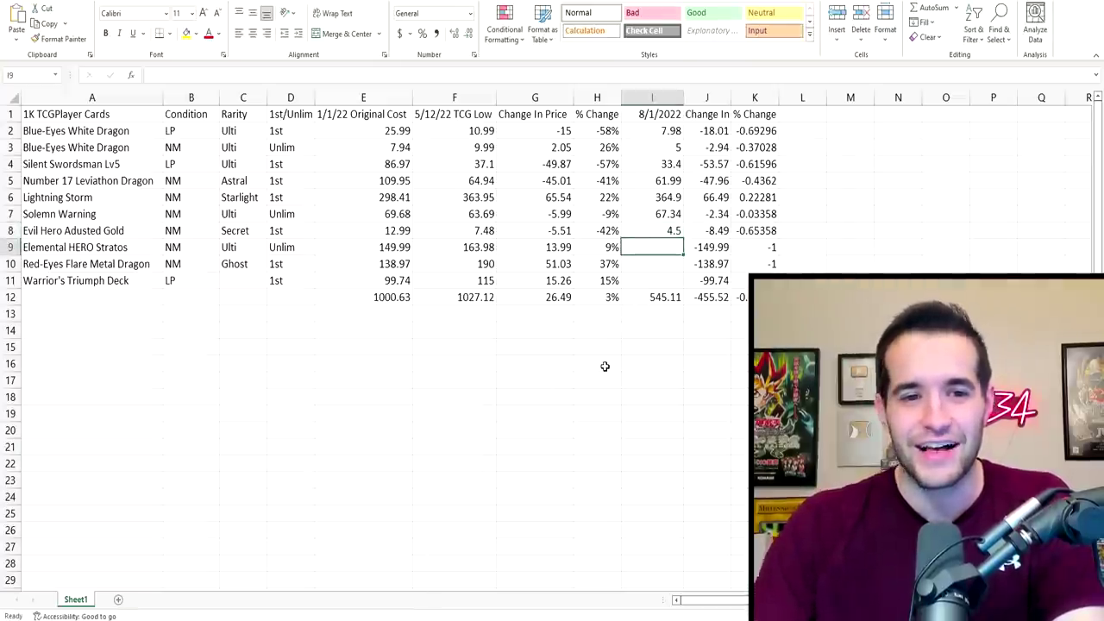
click(392, 231)
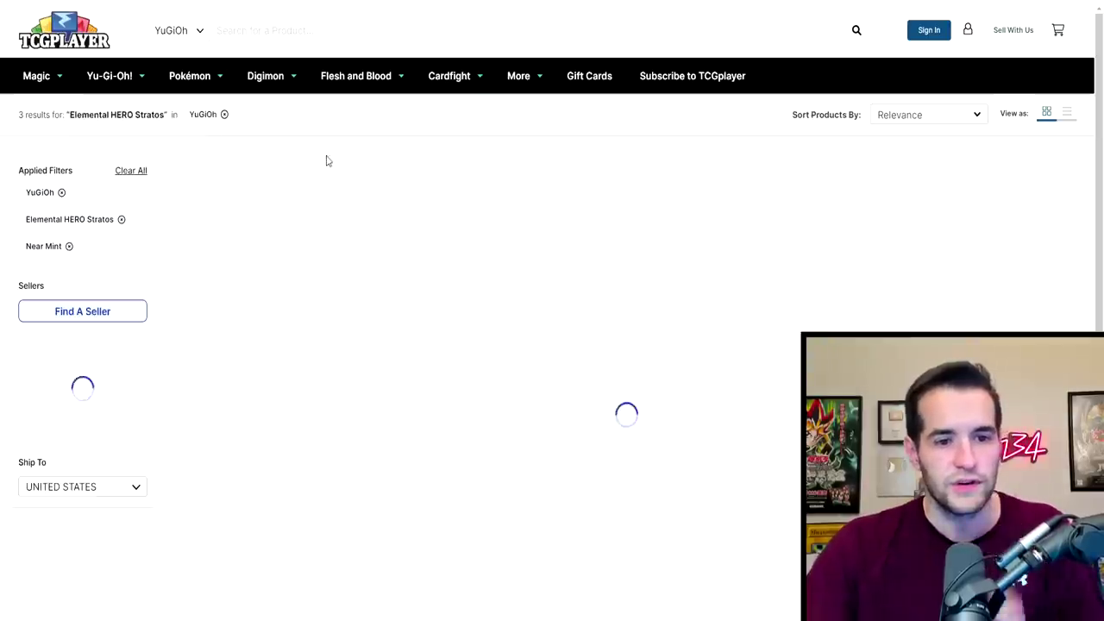
Step: Open Elemental HERO Stratos and browse its Near Mint listings: 38 copies from $100.00
scroll(483, 233, down, 3)
click(492, 239)
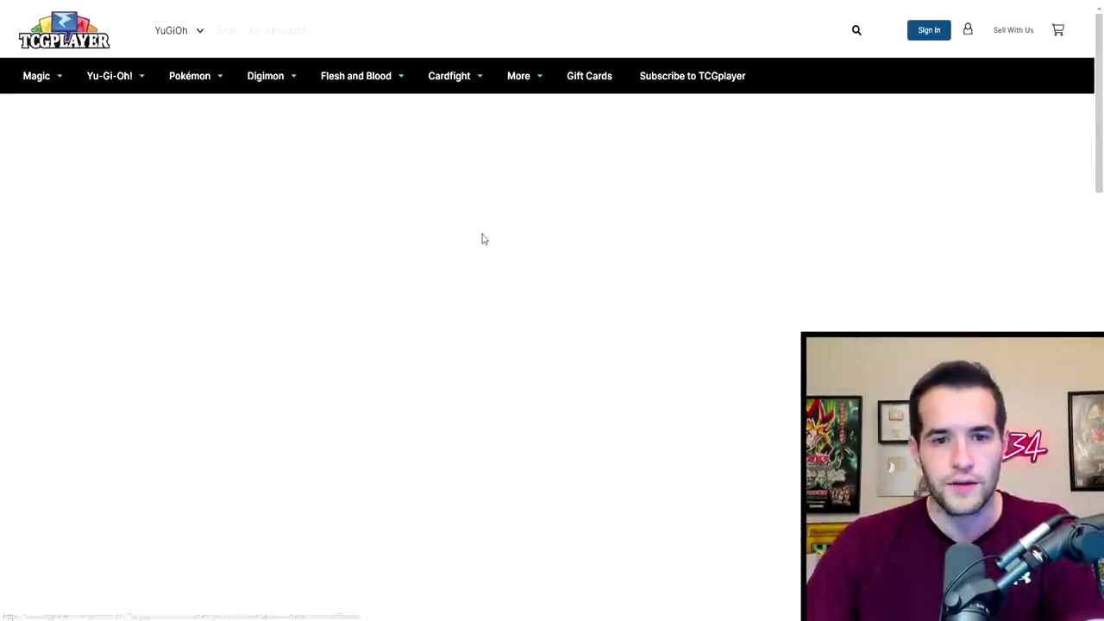
scroll(471, 232, down, 11)
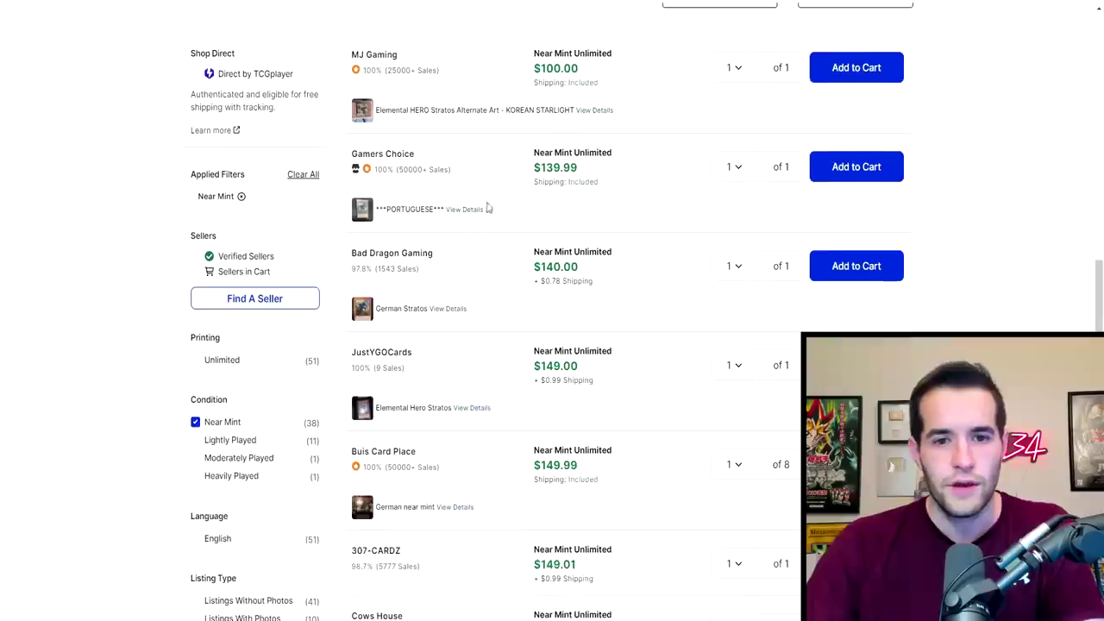
scroll(477, 150, down, 3)
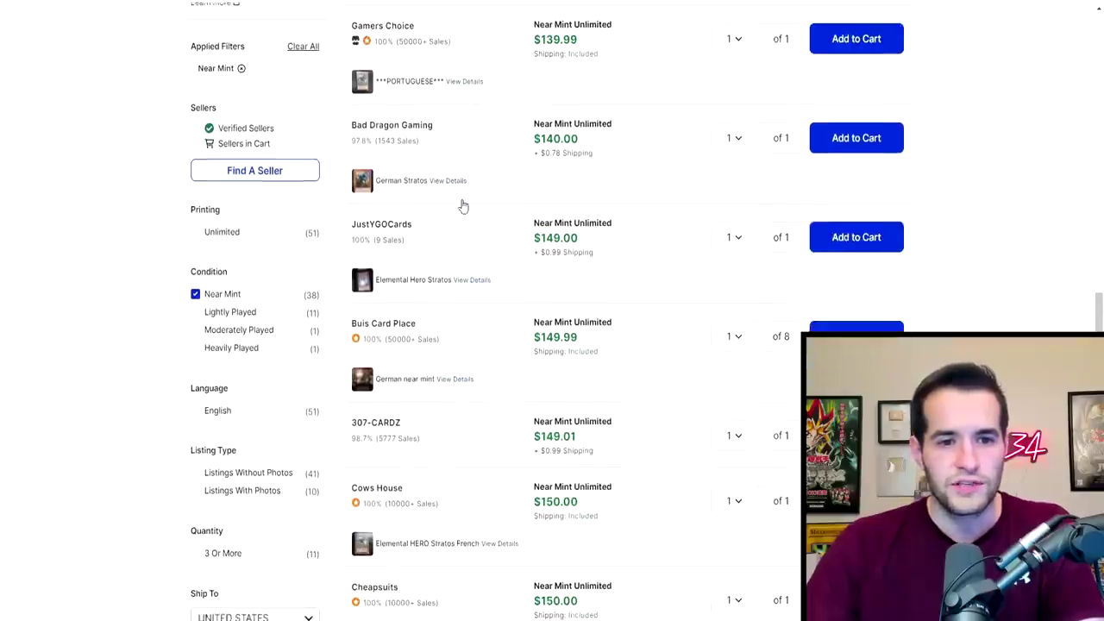
scroll(477, 145, up, 2)
scroll(488, 180, down, 2)
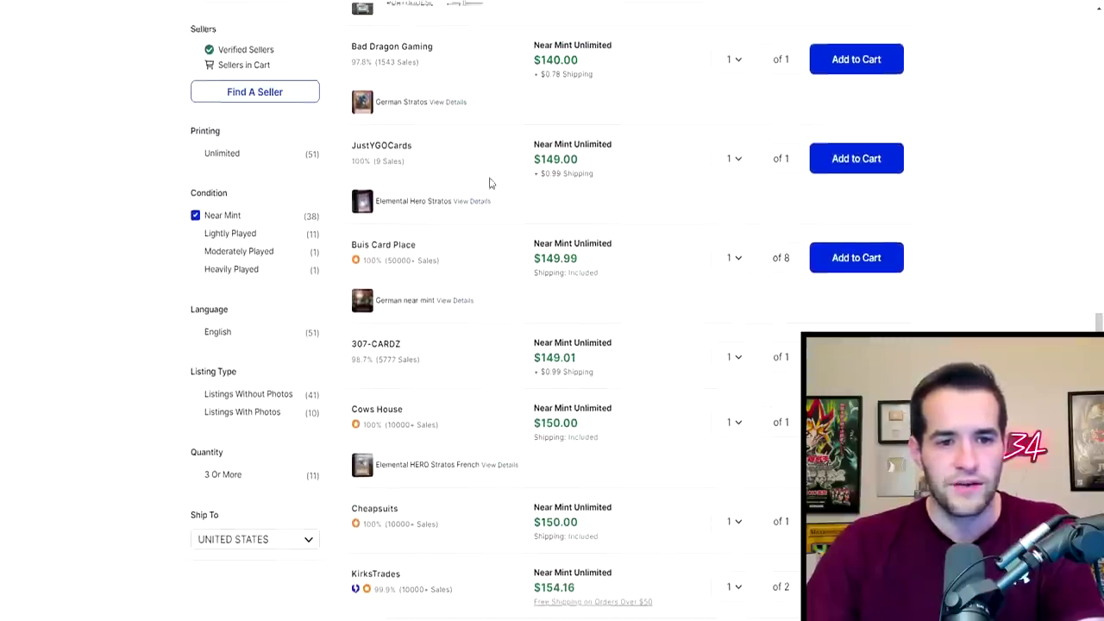
scroll(465, 237, down, 2)
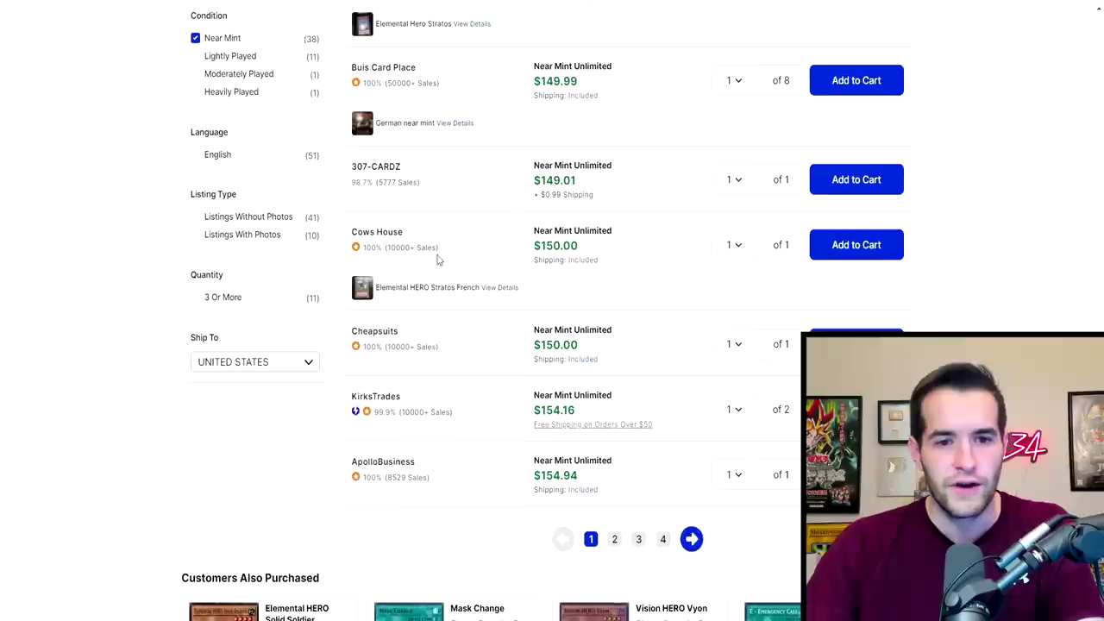
scroll(530, 273, down, 1)
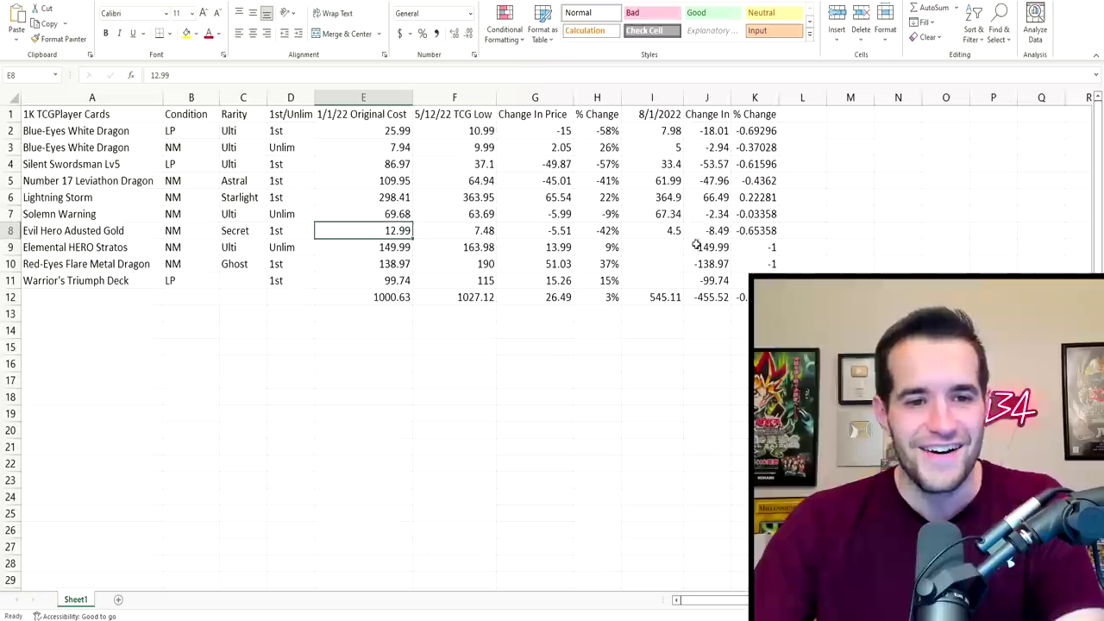
Step: Enter 150 in cell I9 as Elemental HERO Stratos's 8/1/2022 price
click(667, 246)
text(150)
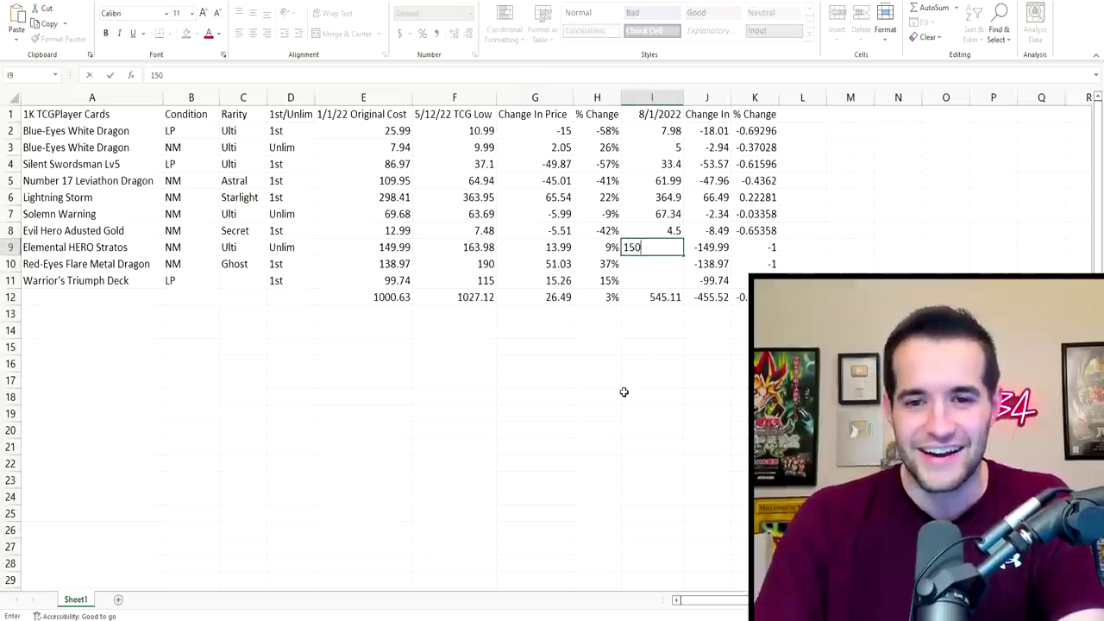
key(Return)
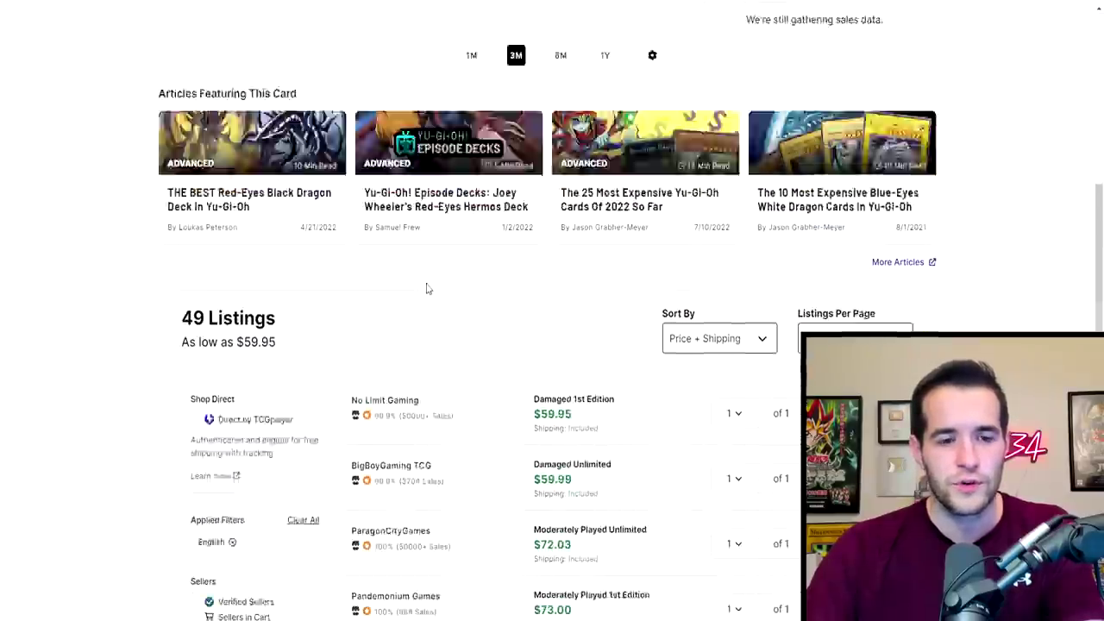
scroll(426, 288, down, 5)
Step: Filter the Red-Eyes Flare Metal Dragon listings to 1st Edition, Near Mint copies
click(196, 241)
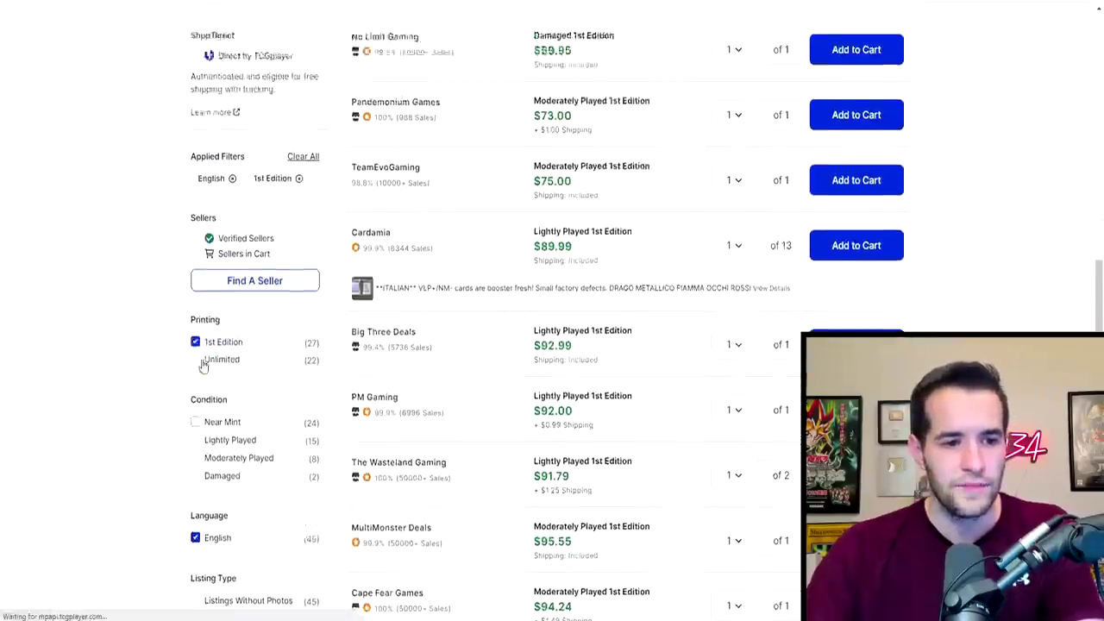
click(196, 422)
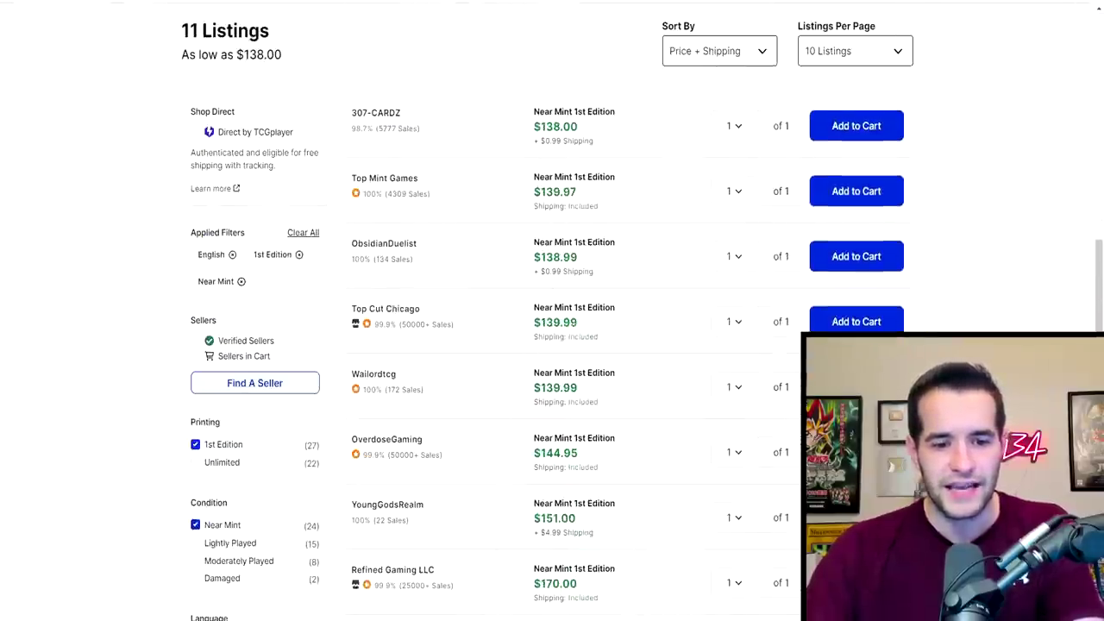
Step: Record 139.97 in cell I10 as Red-Eyes Flare Metal Dragon's 8/1/2022 price
key(alt+Tab)
text(13)
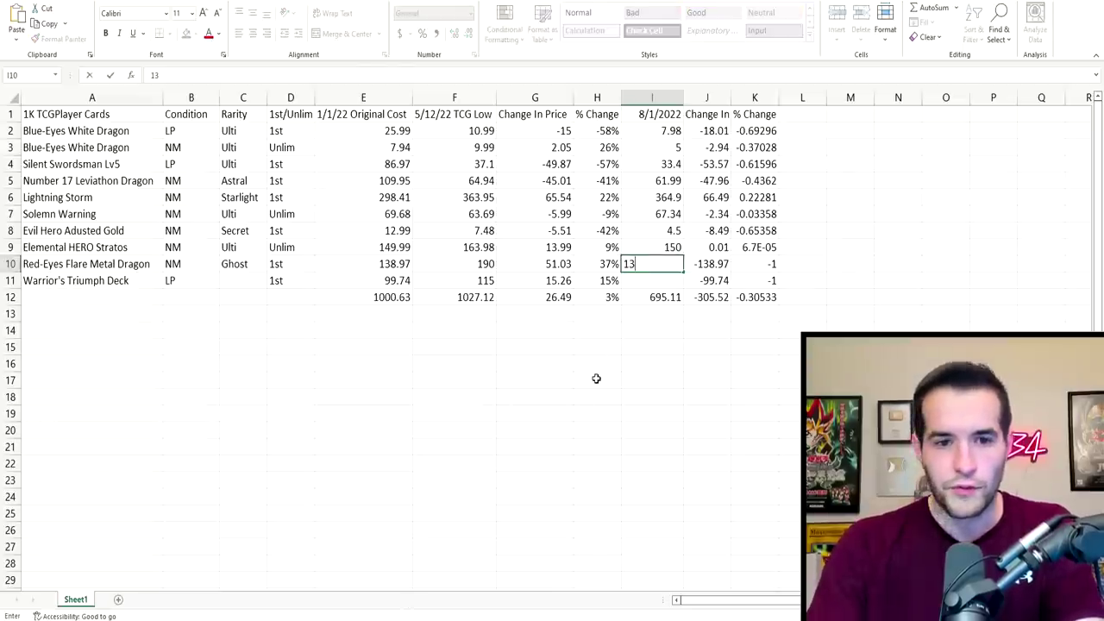
text(9.97)
key(Return)
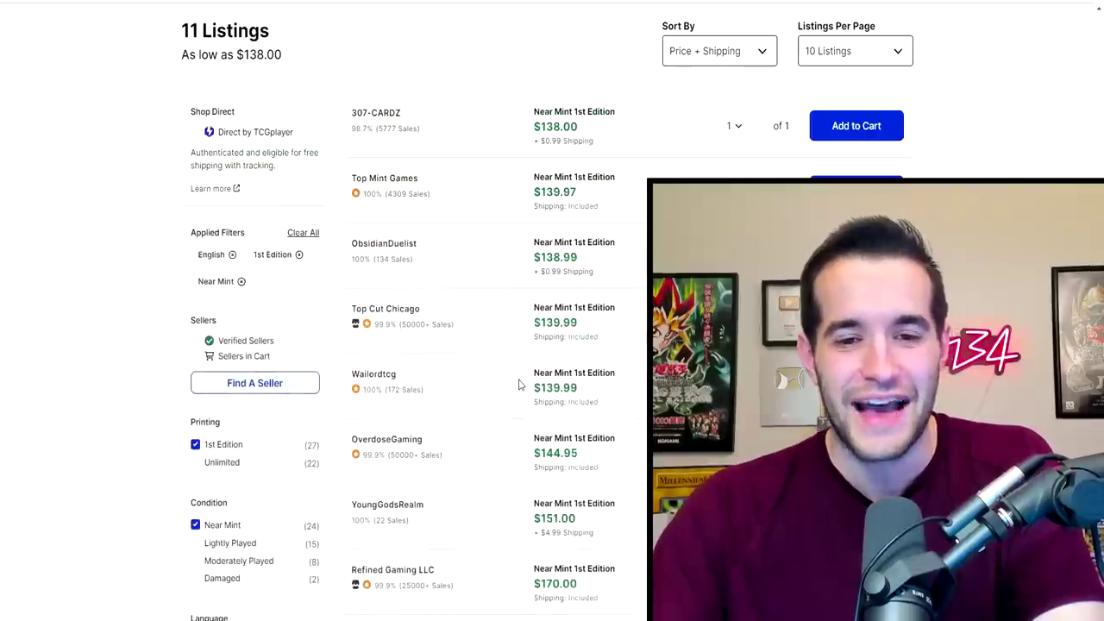
scroll(450, 302, up, 1)
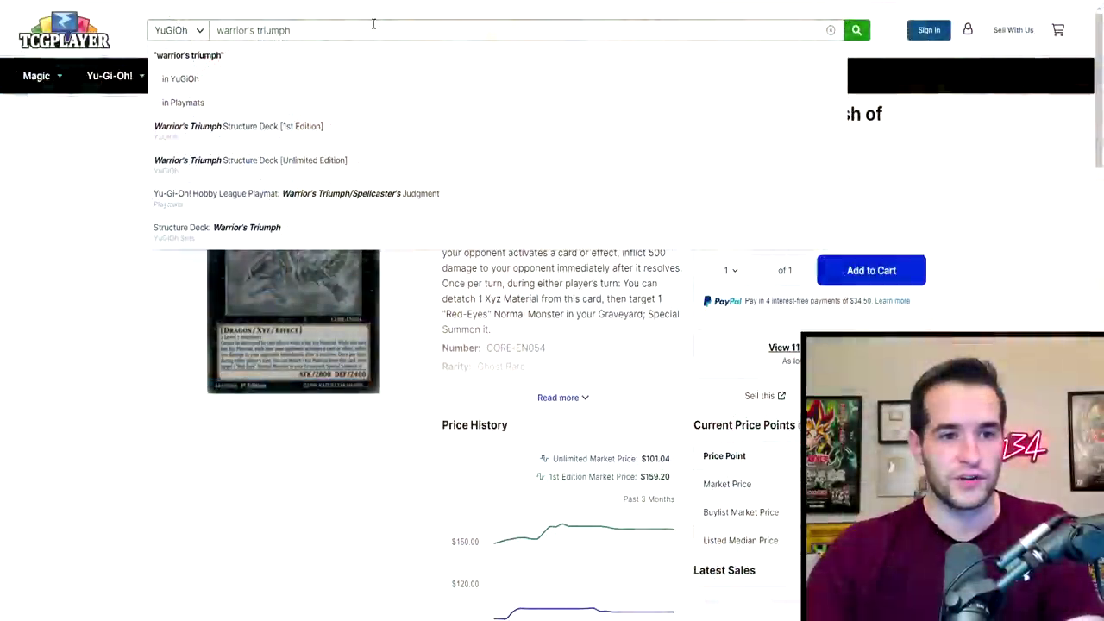
Step: Open the Warrior's Triumph Structure Deck [1st Edition] listings and log 100 in cell I11
click(267, 128)
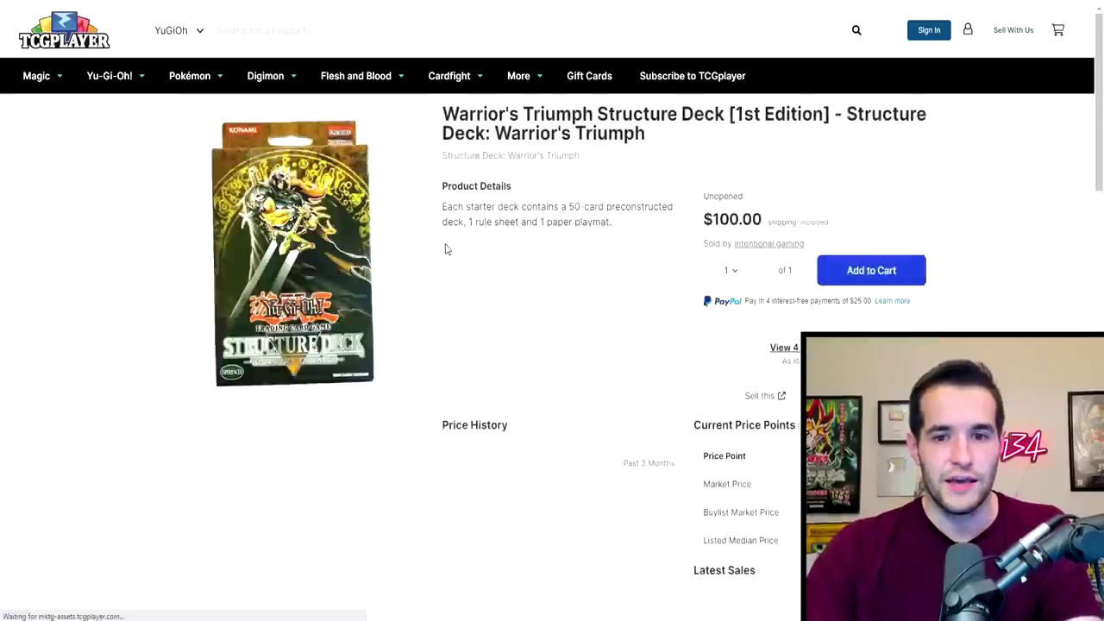
scroll(444, 250, down, 10)
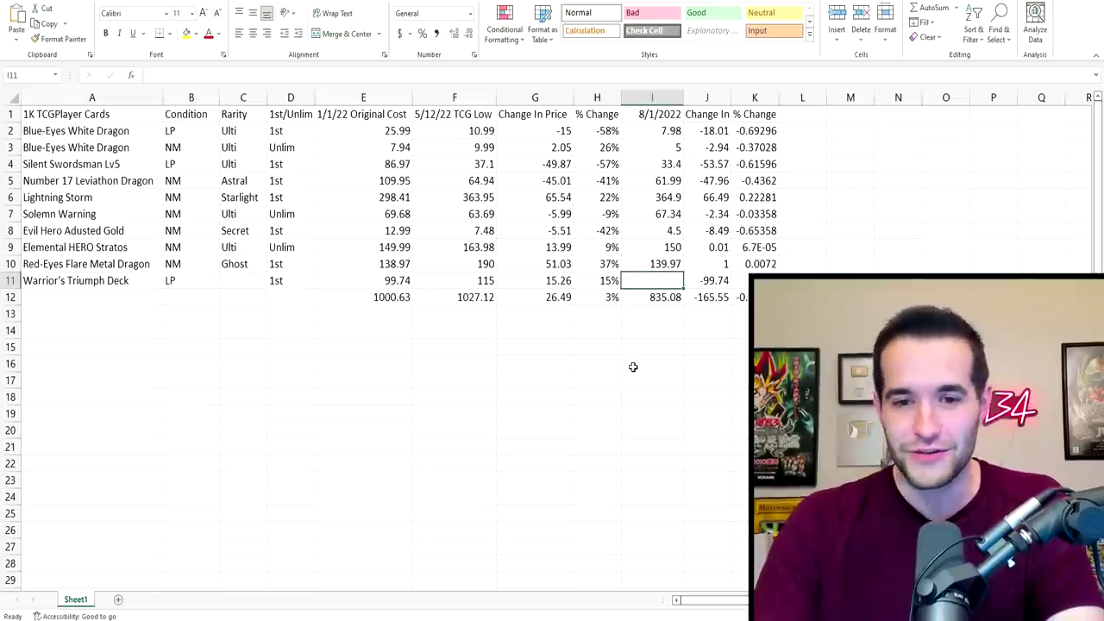
text(100)
key(Return)
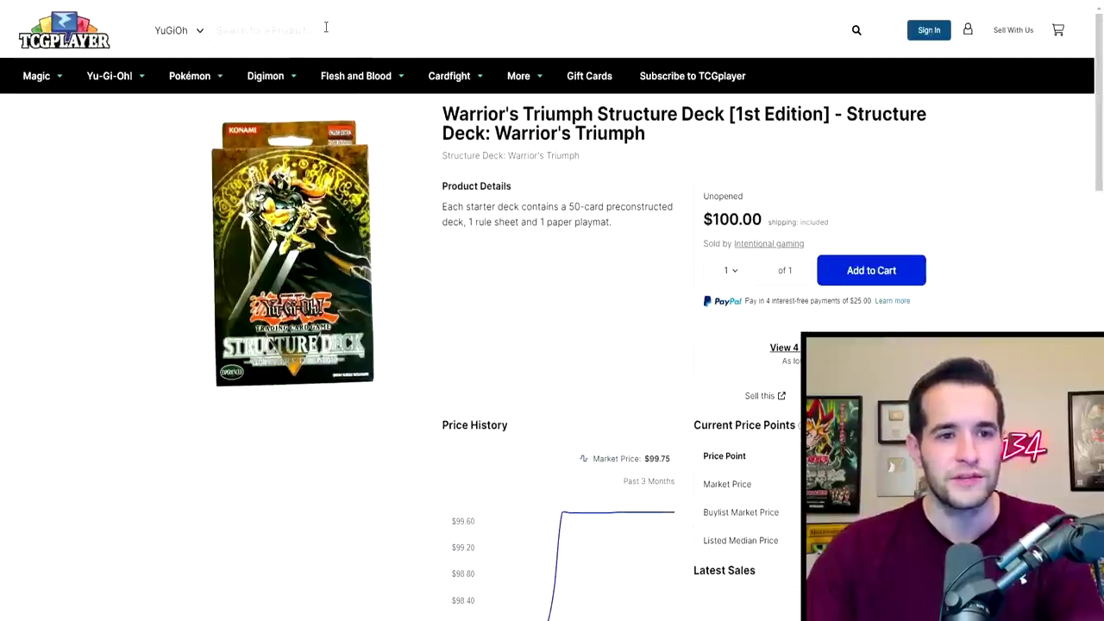
click(325, 28)
Step: Type 'Blue' into the TCGplayer search box
text(Blue)
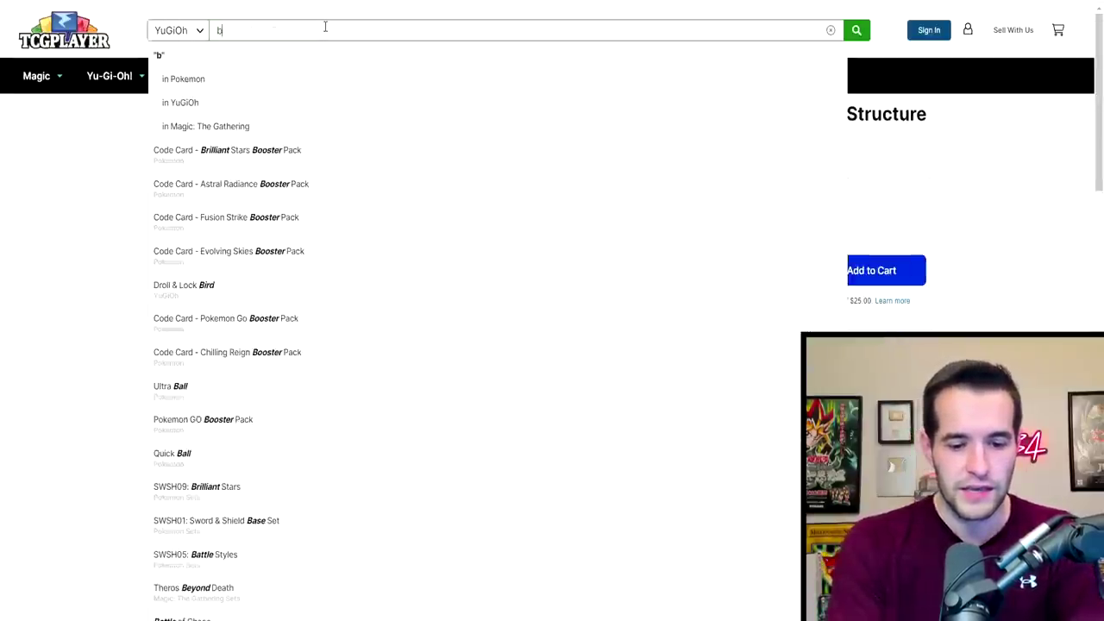